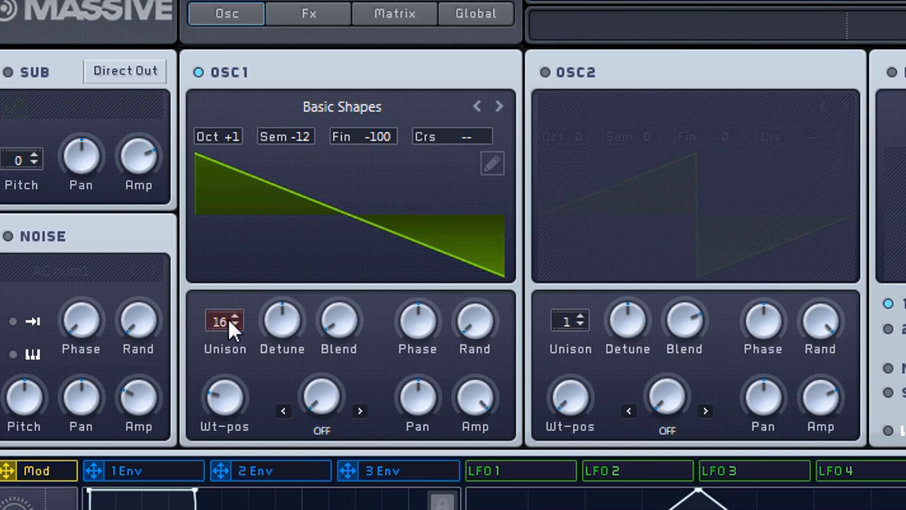
# - Examine oscillator 1's unison, blend, phase randomness and wavetable position settings in Serum
pyautogui.moveTo(223, 318); pyautogui.dragTo(220, 279)
pyautogui.moveTo(337, 324); pyautogui.dragTo(337, 326)
pyautogui.moveTo(484, 330)
pyautogui.mouseDown()
pyautogui.moveTo(514, 239)
pyautogui.moveTo(507, 298)
pyautogui.moveTo(498, 91)
pyautogui.moveTo(498, 212)
pyautogui.mouseUp()
pyautogui.moveTo(234, 389)
pyautogui.mouseDown()
pyautogui.moveTo(225, 450)
pyautogui.moveTo(225, 395)
pyautogui.mouseUp()
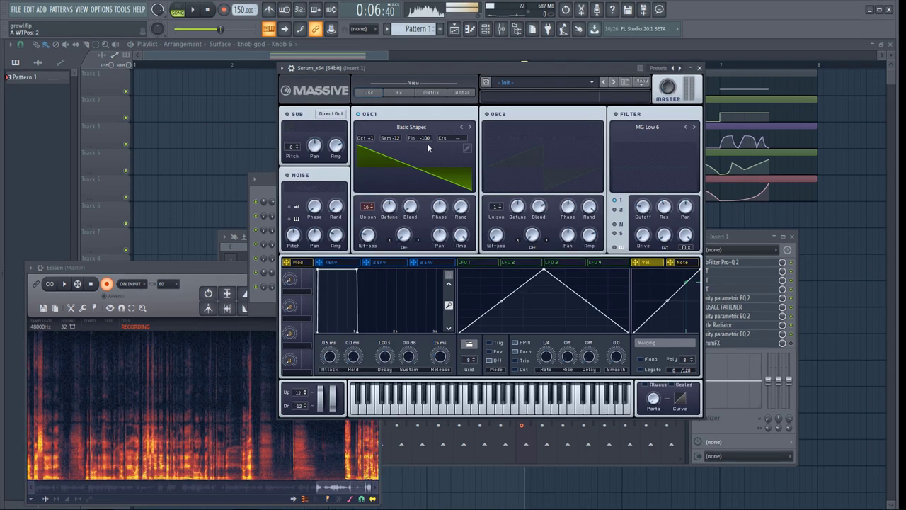
# - Open FabFilter Pro-Q 2 on mixer Insert 1 and view its preset list around Band Pass Narrow
pyautogui.click(752, 261)
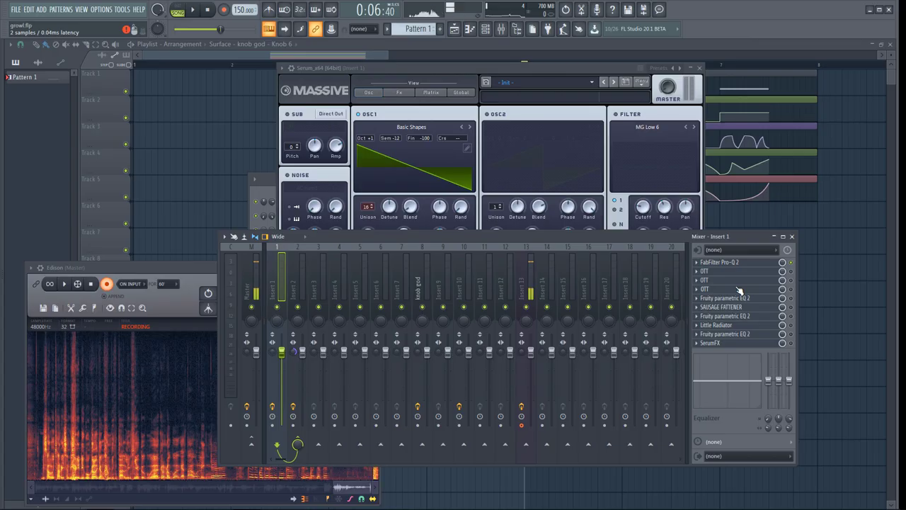
pyautogui.click(721, 262)
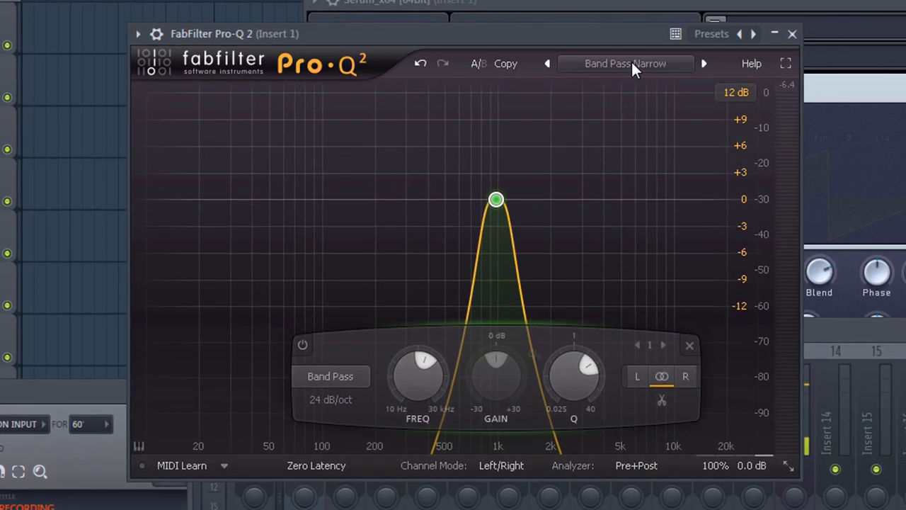
pyautogui.click(443, 101)
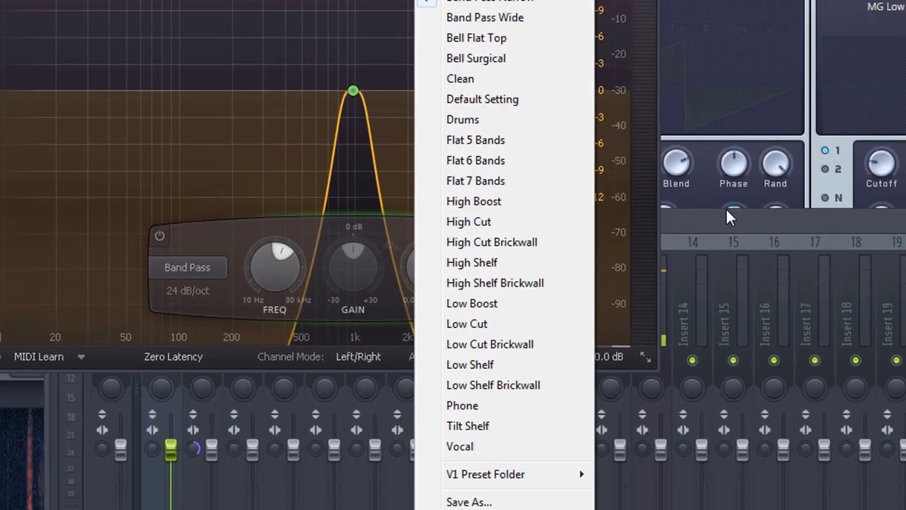
pyautogui.click(727, 210)
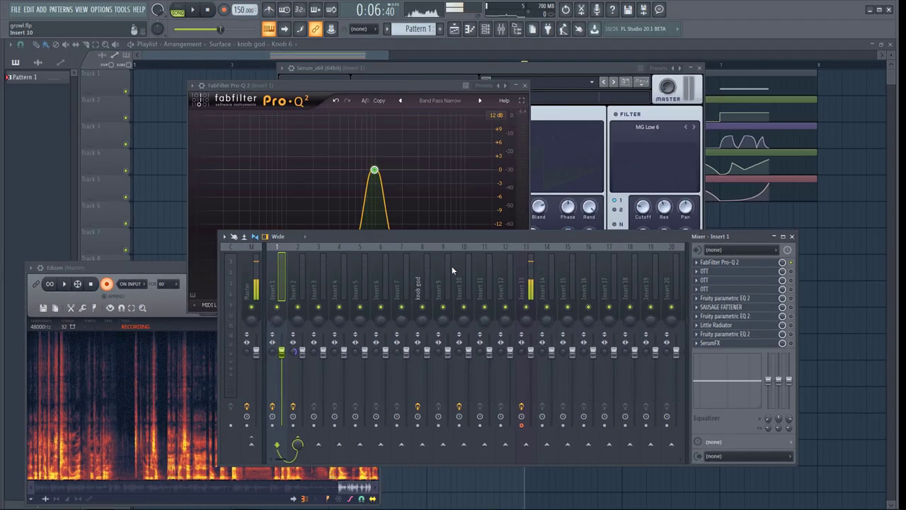
# - Open the Control Surface on the knob god mixer track and view the control types that can be added
pyautogui.click(429, 281)
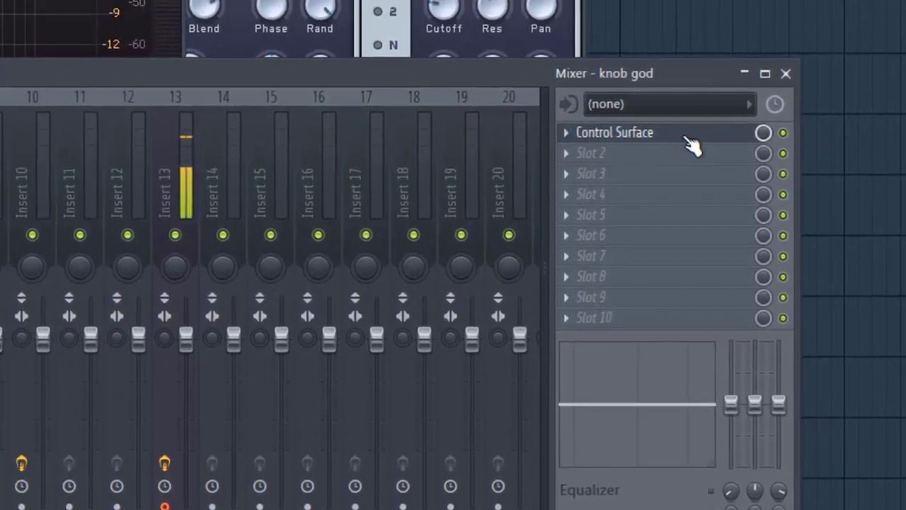
pyautogui.click(602, 100)
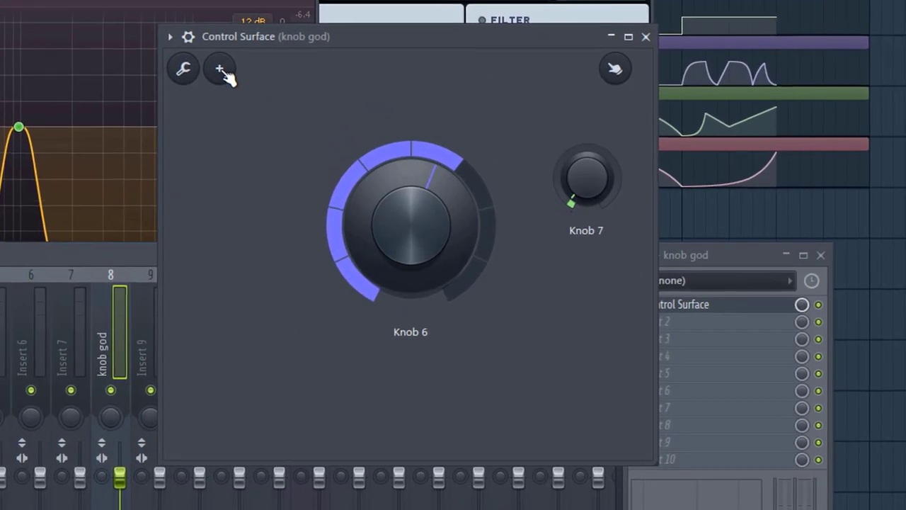
pyautogui.click(381, 113)
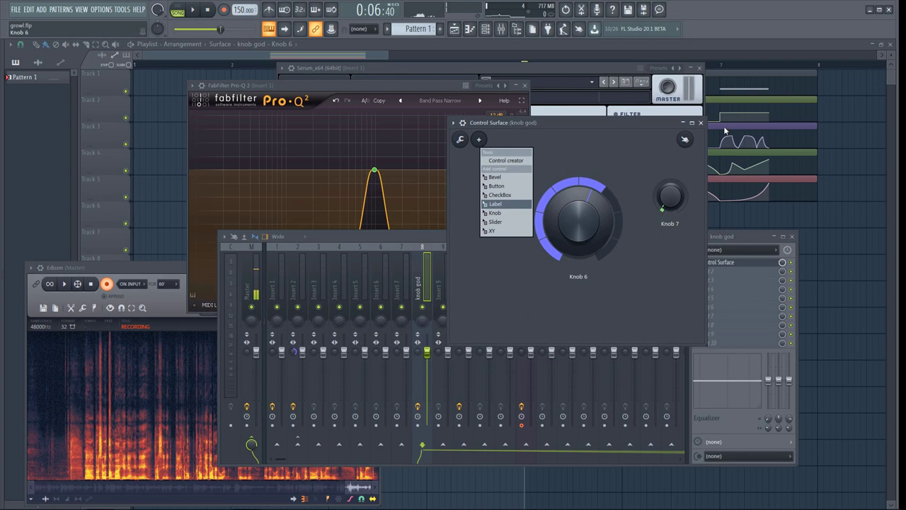
pyautogui.click(645, 165)
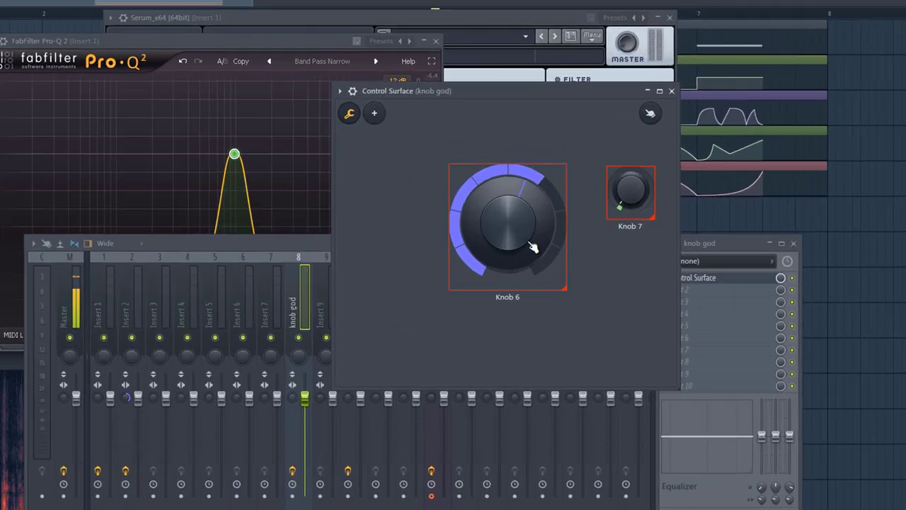
# - Look over the available styles for Knob 6 and leave the Control Surface's editing mode
pyautogui.rightClick(600, 239)
pyautogui.moveTo(623, 261)
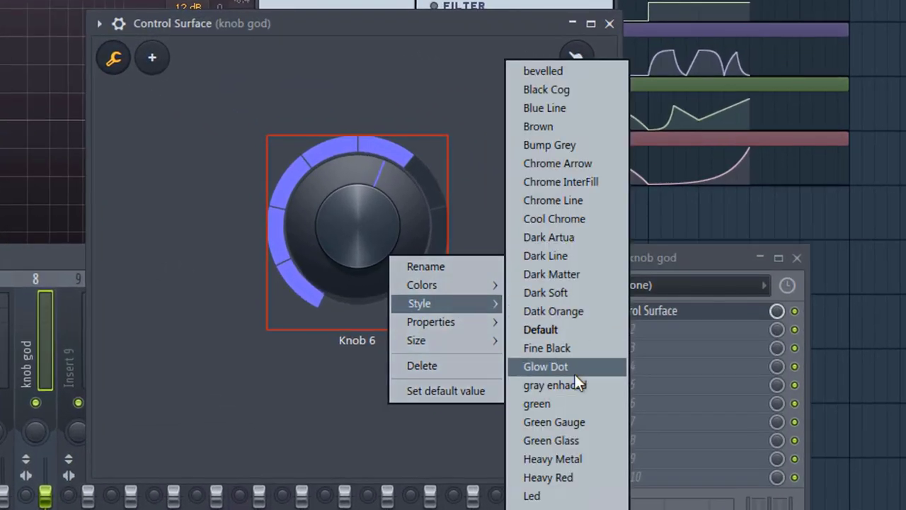
pyautogui.click(399, 70)
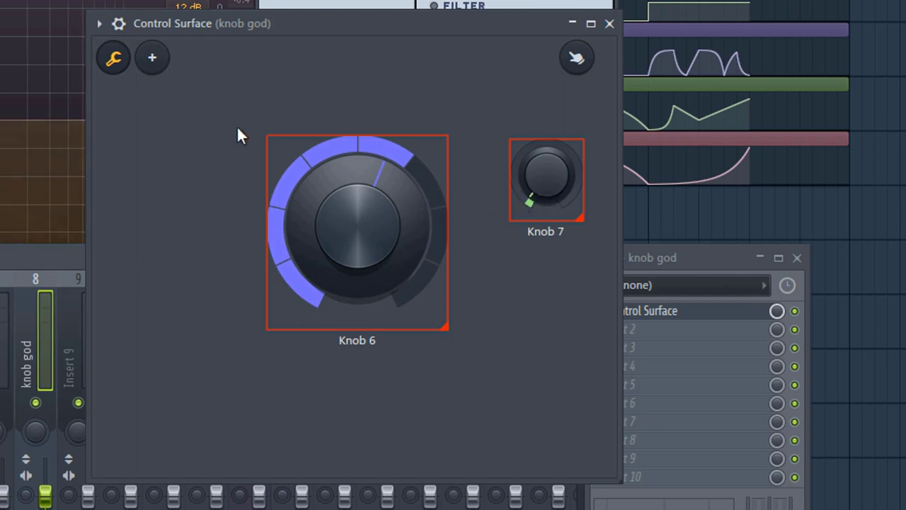
pyautogui.click(579, 61)
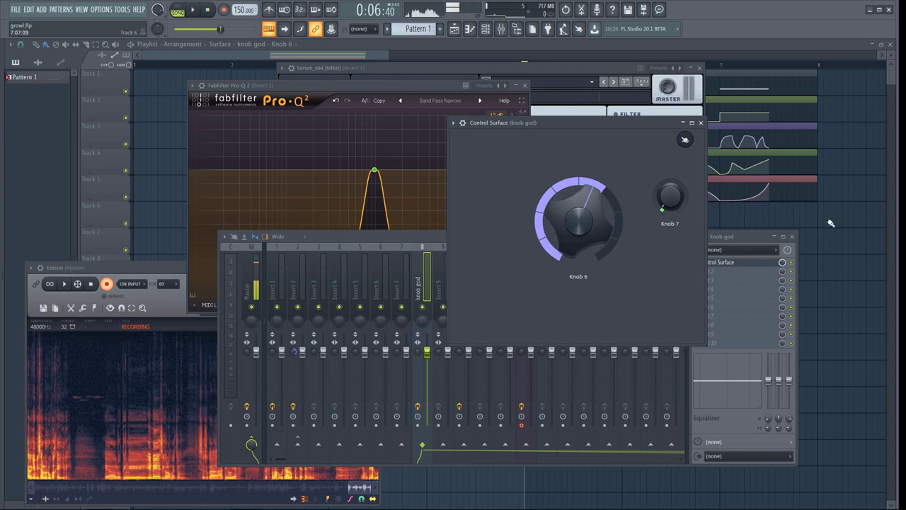
# - Lower the Band 1 frequency in FabFilter Pro-Q 2 to 10 Hz
pyautogui.click(359, 141)
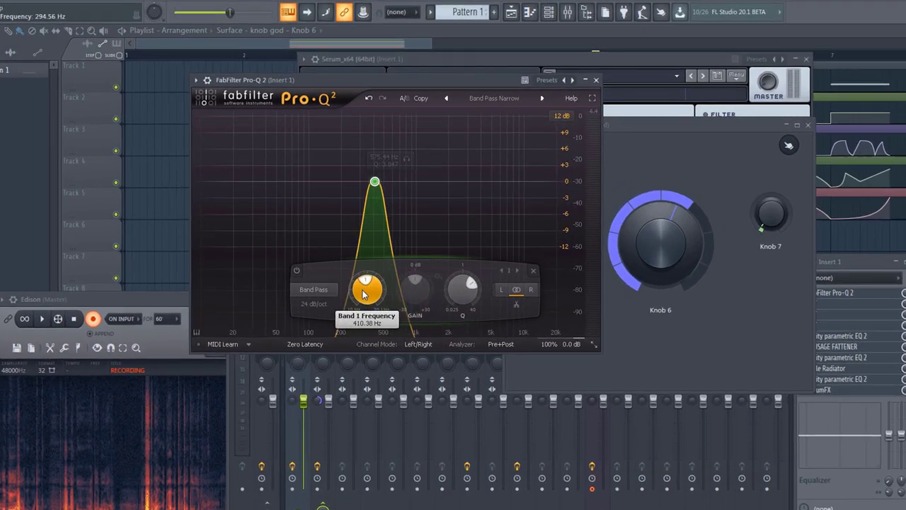
pyautogui.moveTo(337, 257); pyautogui.dragTo(329, 272)
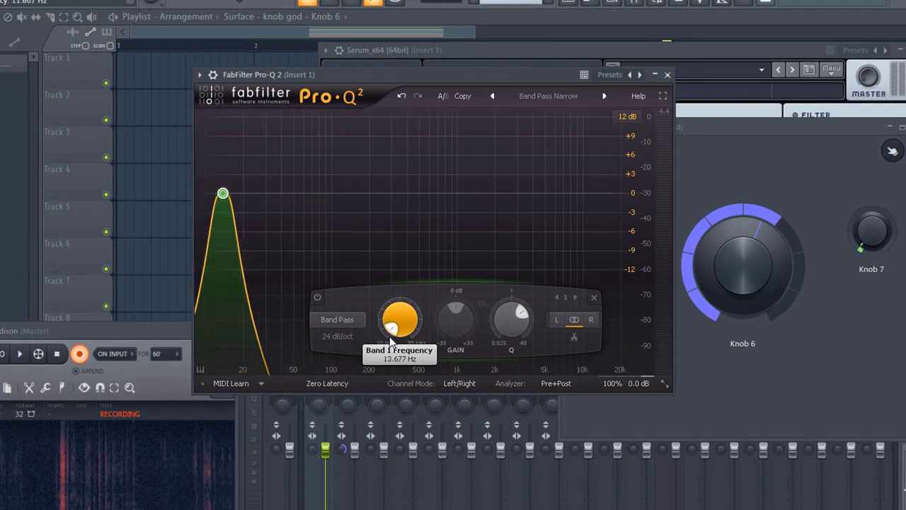
pyautogui.moveTo(389, 340); pyautogui.dragTo(390, 346)
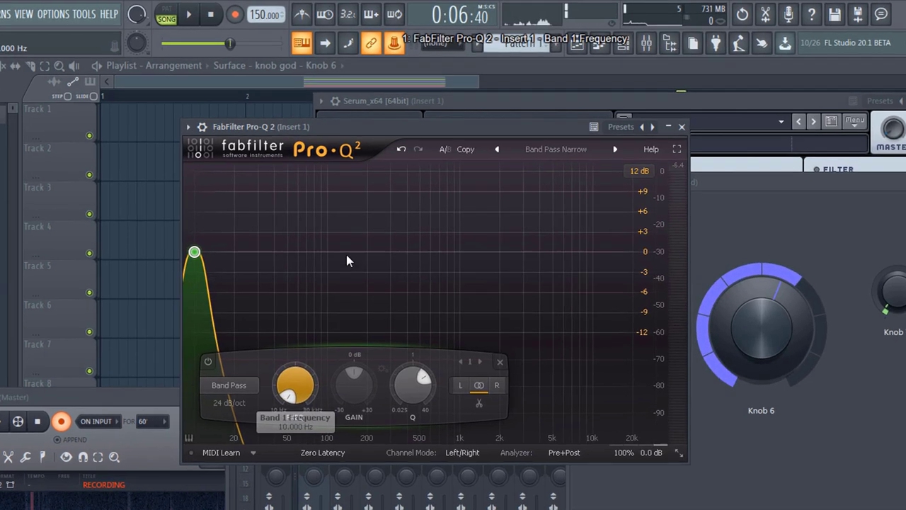
# - Link Pro-Q 2's Band 1 Frequency to the internal controller Surface - Knob 6 and accept the link
pyautogui.click(396, 41)
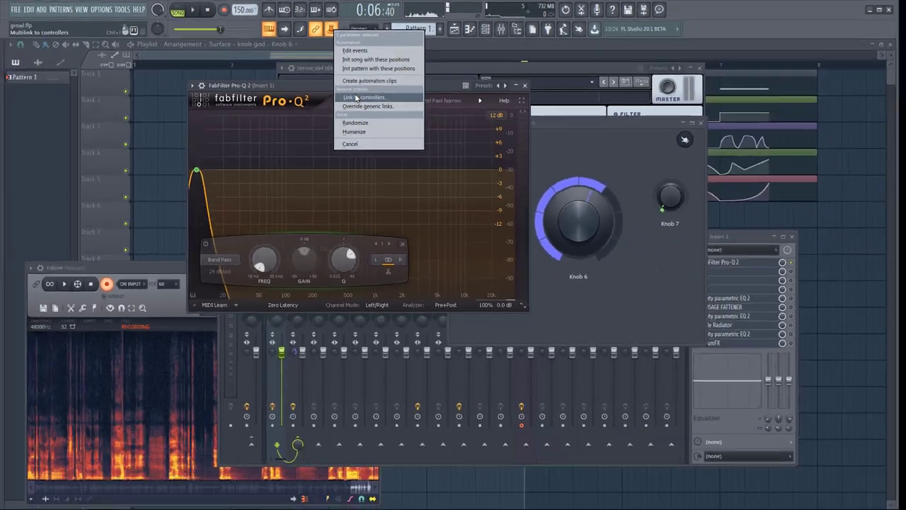
pyautogui.click(453, 272)
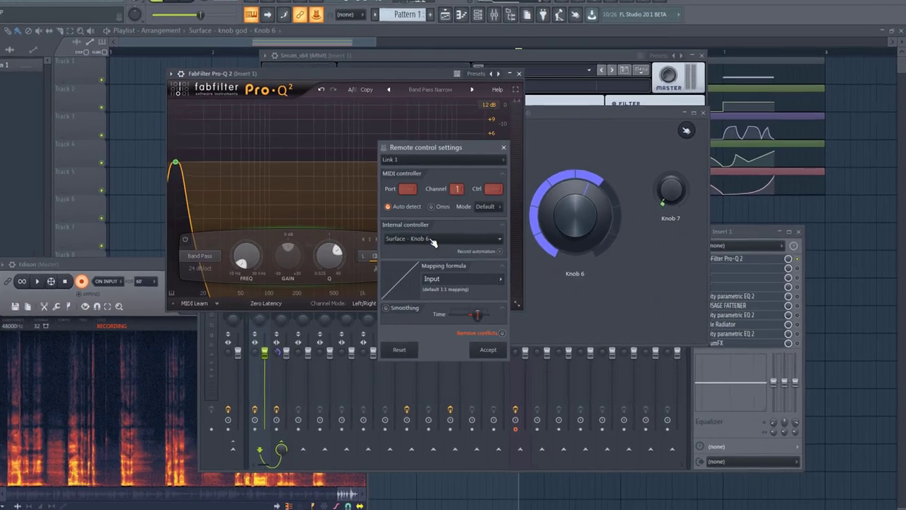
pyautogui.click(432, 243)
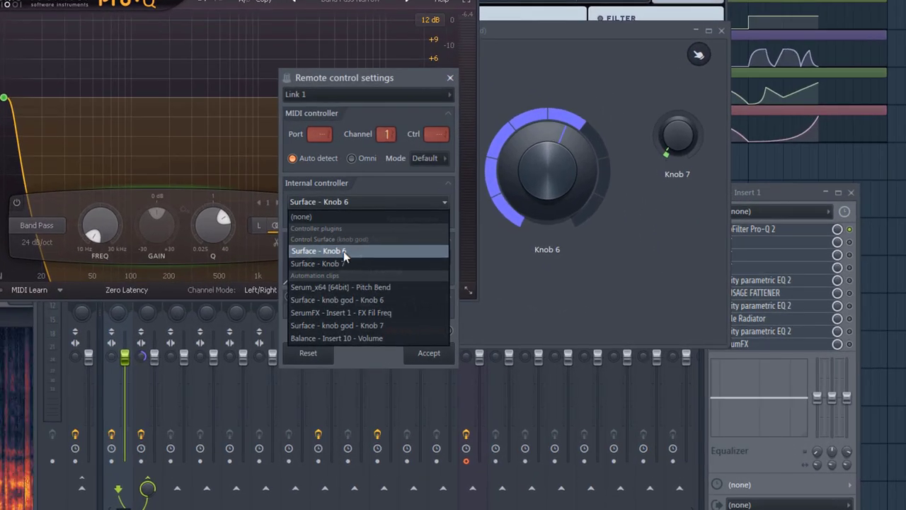
pyautogui.click(352, 251)
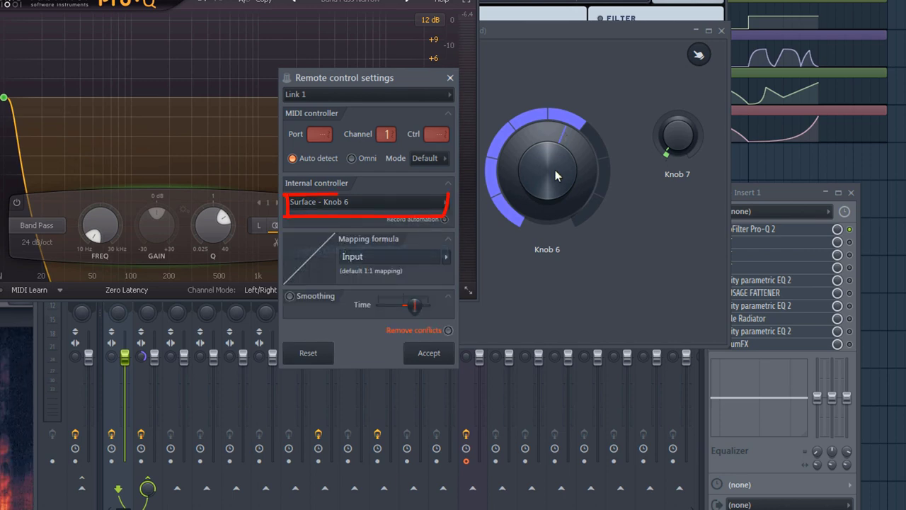
pyautogui.click(429, 354)
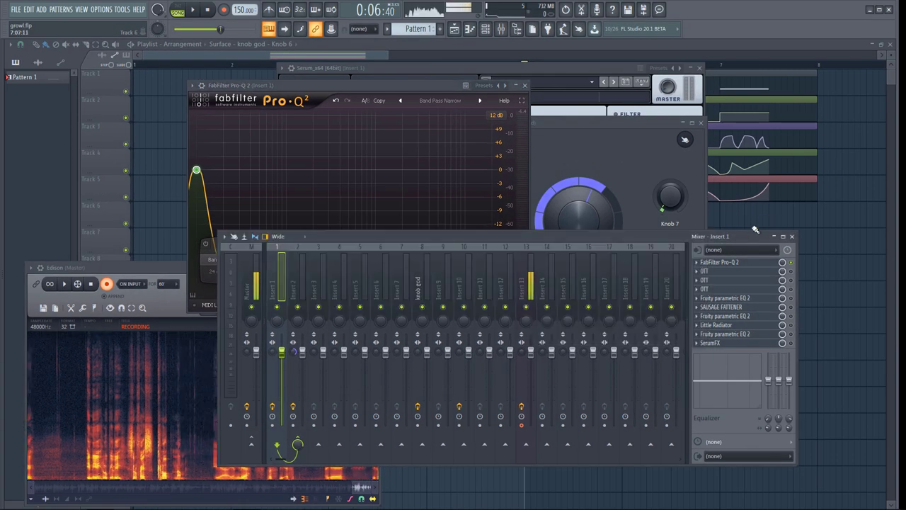
# - Return to the Insert 1 effects chain and open its first two OTT compressors
pyautogui.click(582, 67)
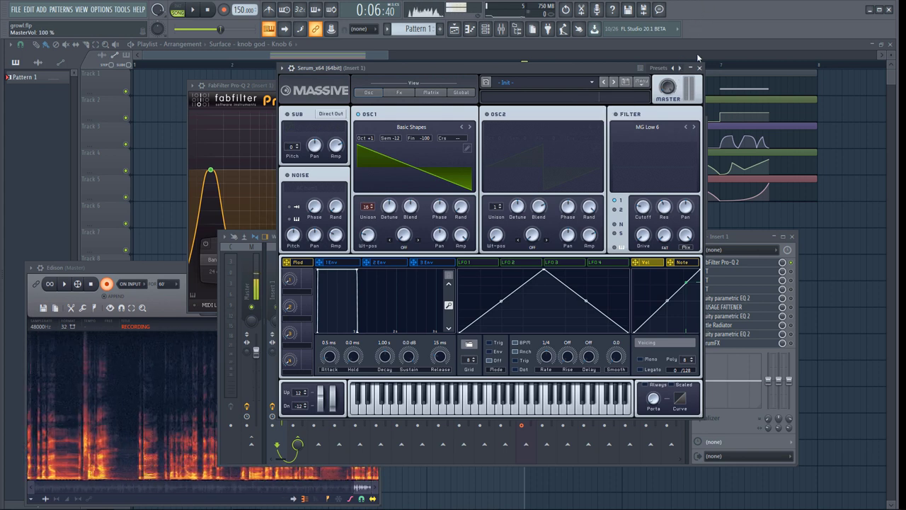
pyautogui.click(738, 237)
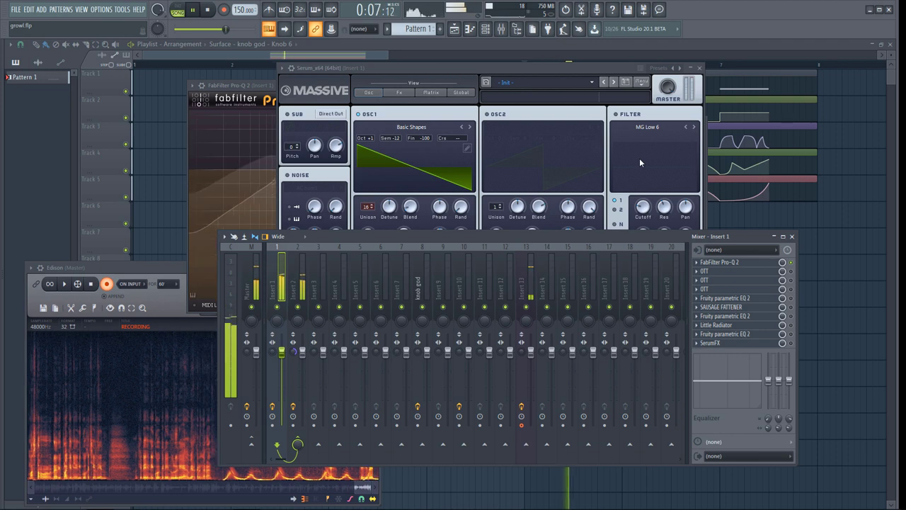
pyautogui.click(766, 271)
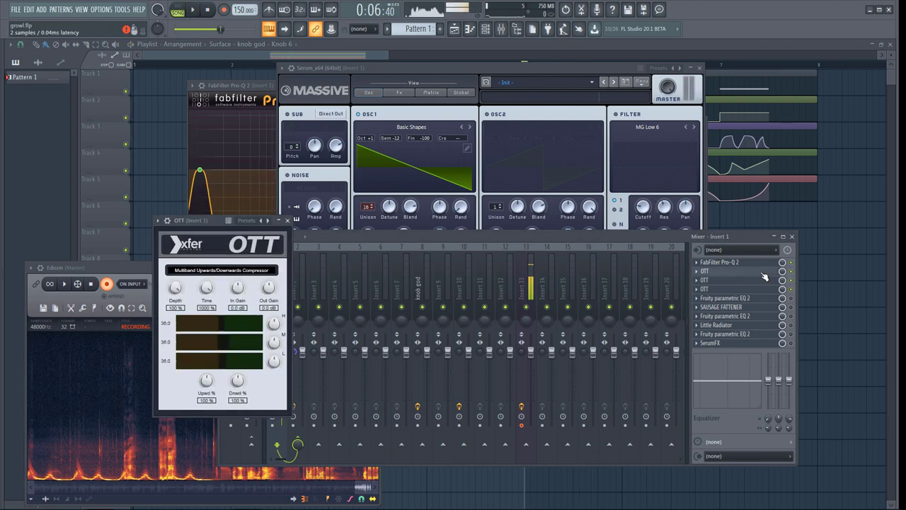
pyautogui.click(766, 280)
pyautogui.click(767, 280)
pyautogui.click(766, 280)
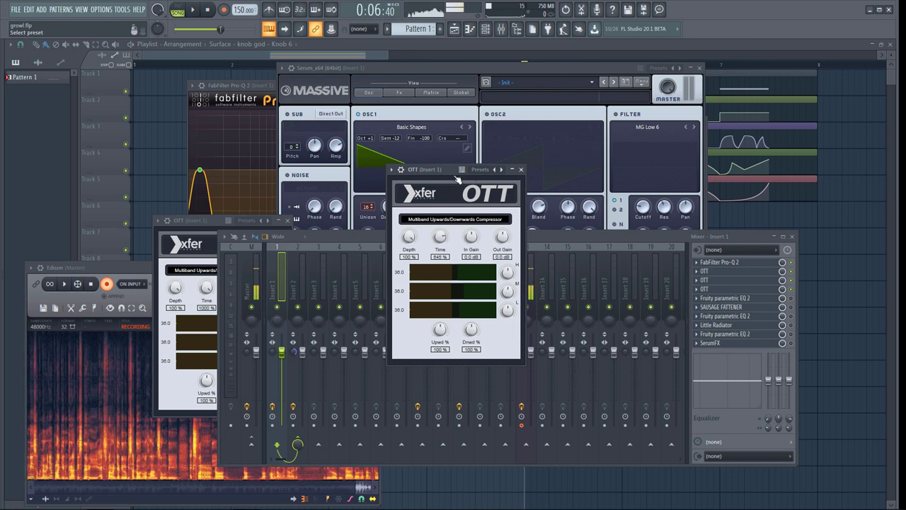
# - Open the third OTT compressor on Insert 1 alongside the others and play back the sound through the chain
pyautogui.click(725, 278)
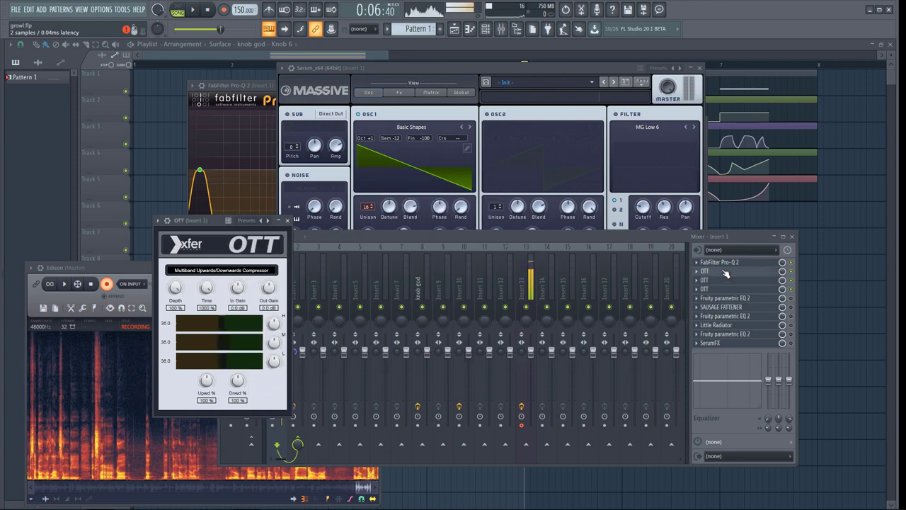
pyautogui.click(725, 279)
pyautogui.click(727, 289)
pyautogui.click(728, 290)
pyautogui.click(727, 290)
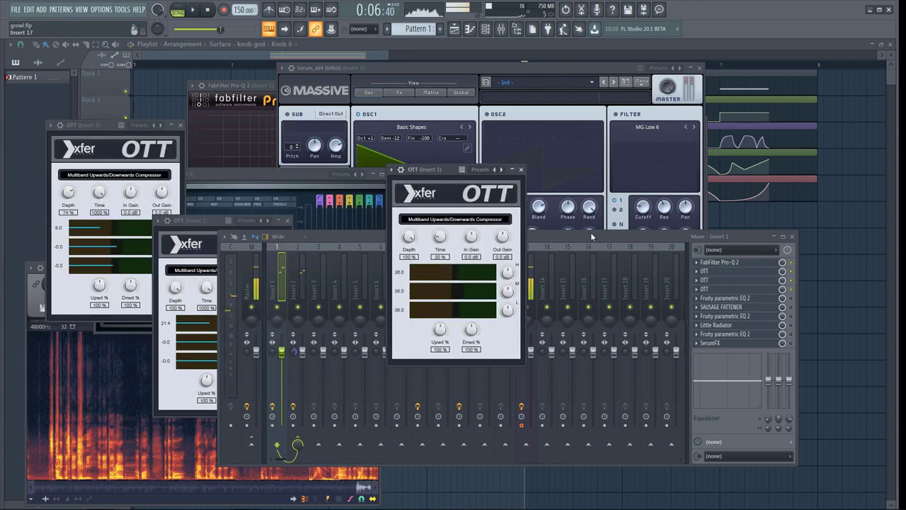
pyautogui.press('space')
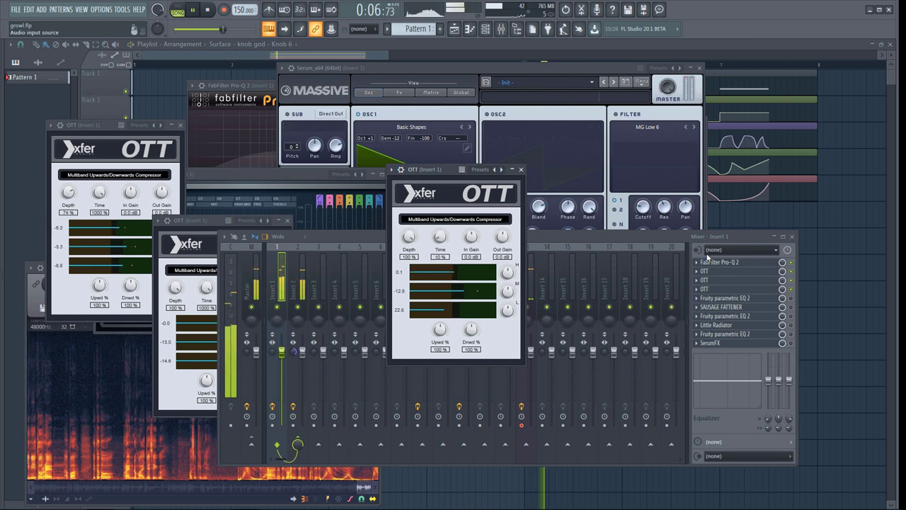
pyautogui.press('space')
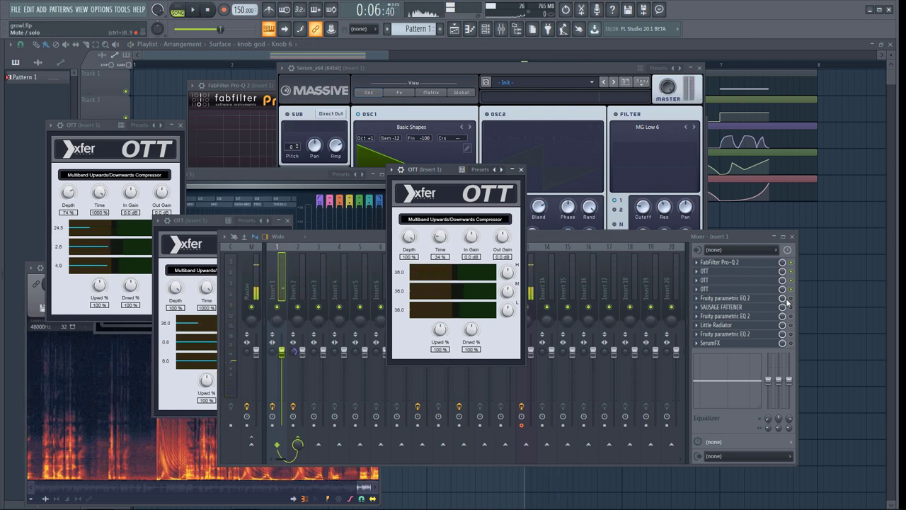
# - Enable Sausage Fattener on Insert 1 and bring up its window, opening the neighbouring Fruity parametric EQ 2 as well
pyautogui.click(721, 307)
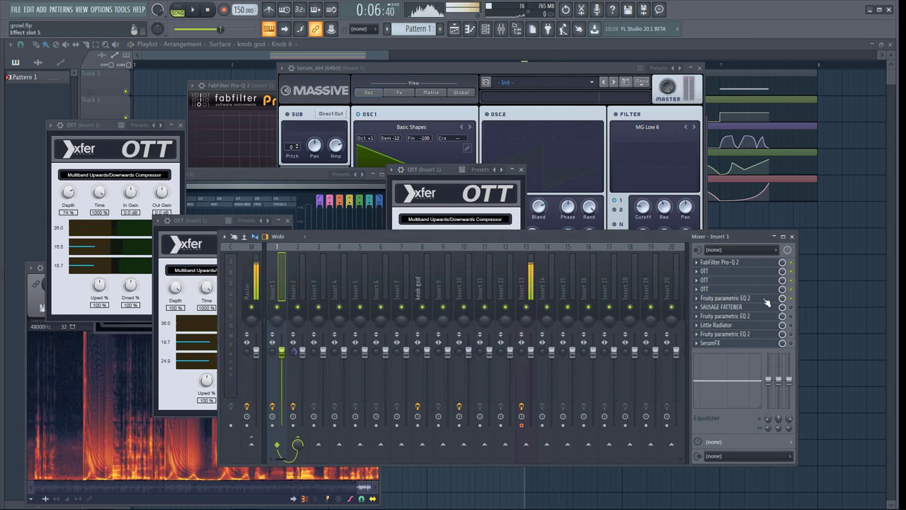
pyautogui.click(724, 315)
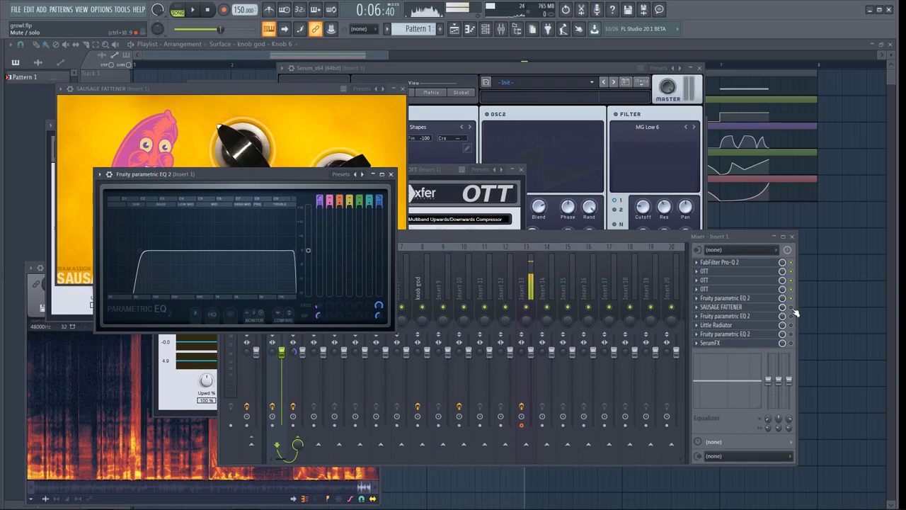
pyautogui.click(794, 312)
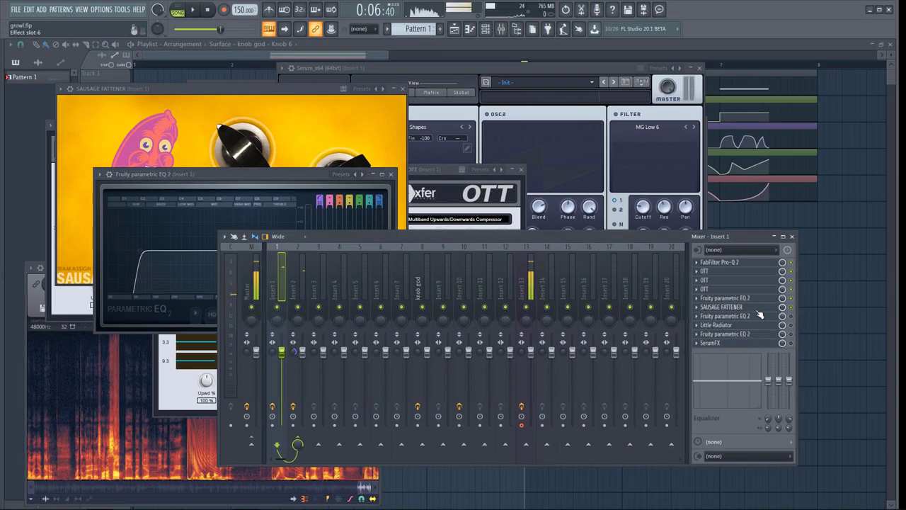
pyautogui.click(725, 316)
pyautogui.click(721, 306)
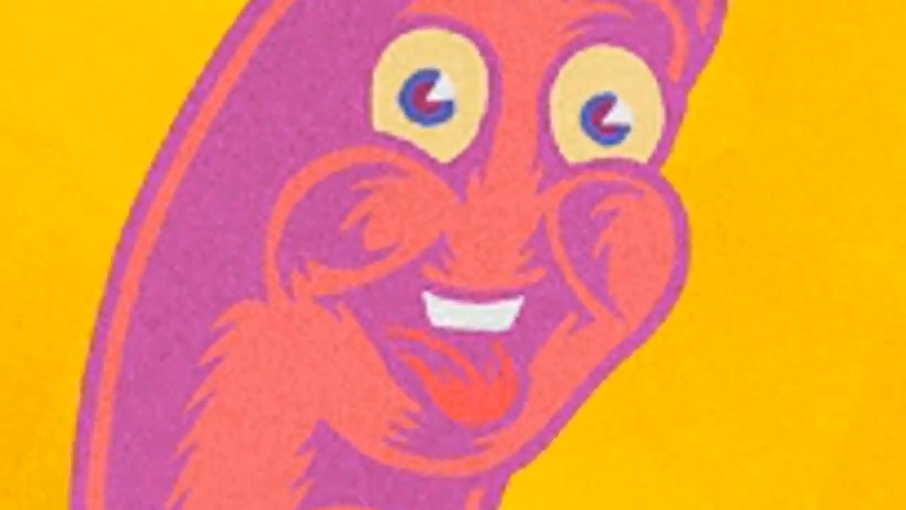
# - Check Sausage Fattener's Fatness and Color amounts and bring up the Fruity parametric EQ 2 that follows it
pyautogui.moveTo(334, 202)
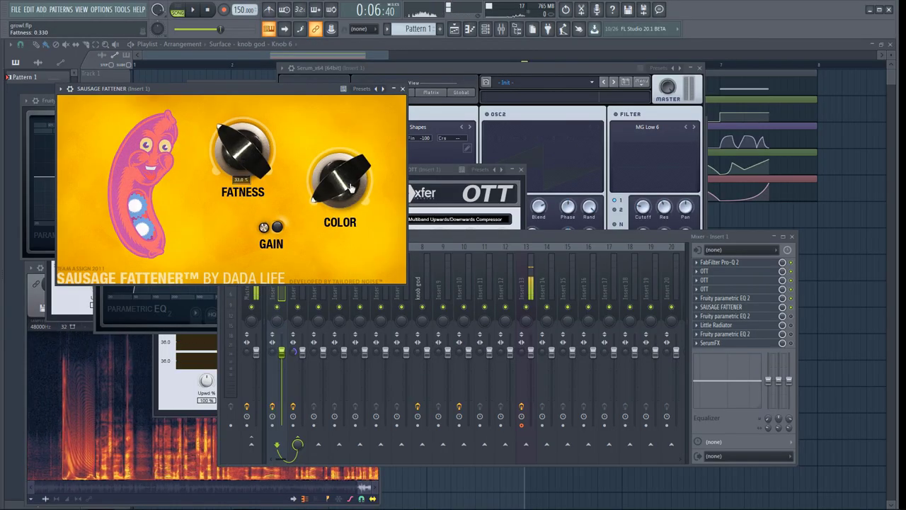
pyautogui.moveTo(351, 188); pyautogui.dragTo(257, 194)
pyautogui.click(794, 283)
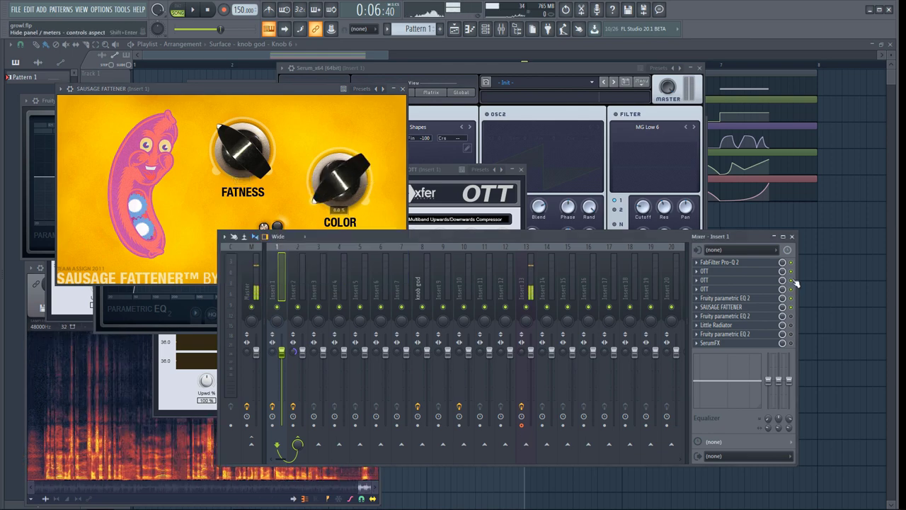
pyautogui.click(753, 315)
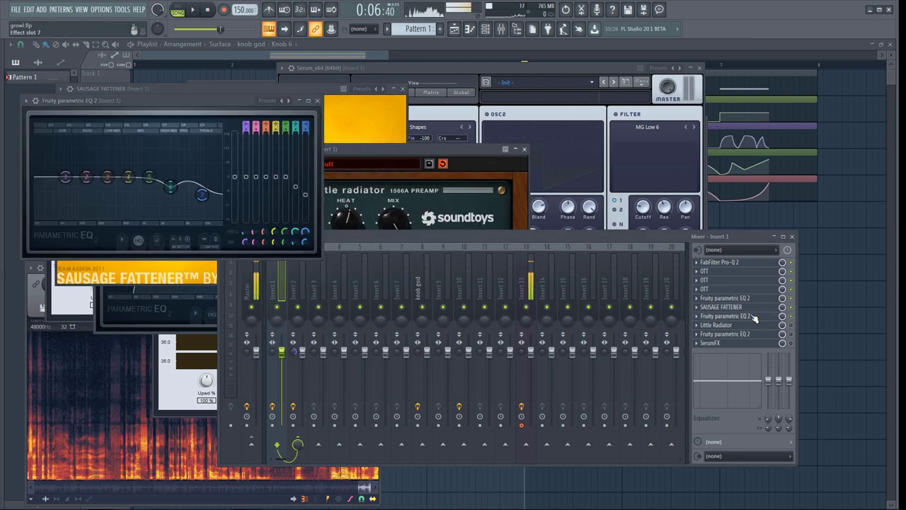
# - Play back the bass through the parametric EQ 2 after Sausage Fattener and through the Little Radiator preamp, checking Little Radiator's Heat and Mix
pyautogui.press('space')
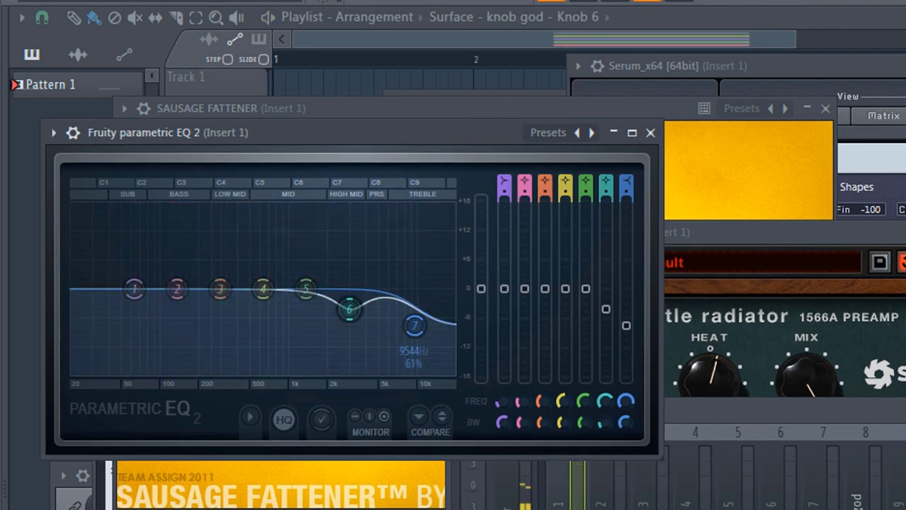
pyautogui.press('space')
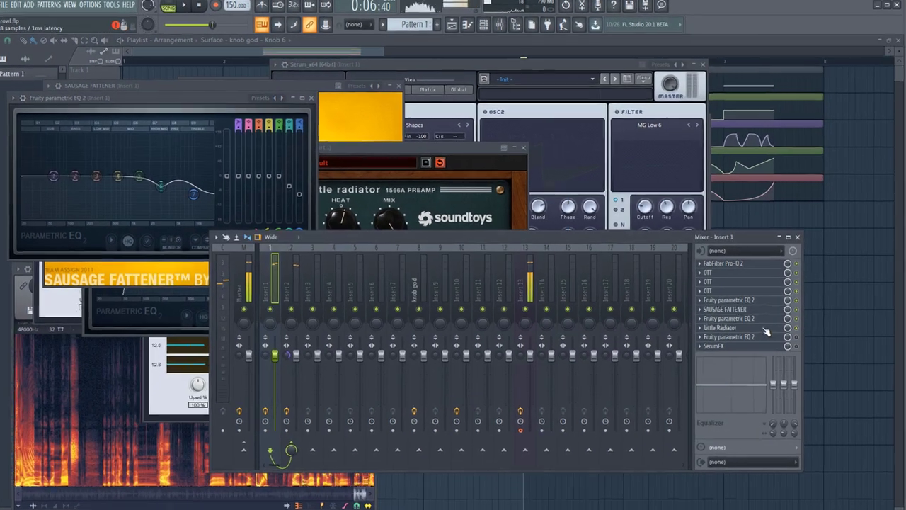
pyautogui.click(413, 209)
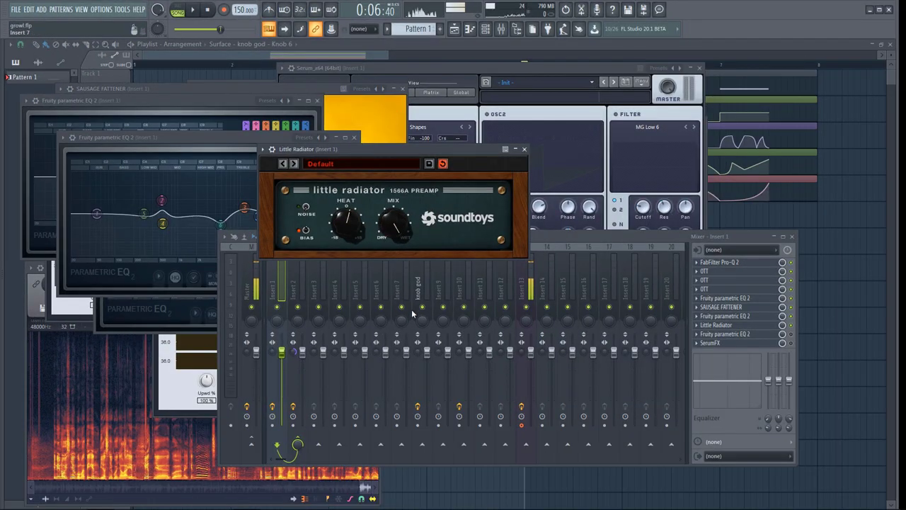
pyautogui.click(584, 240)
pyautogui.press('space')
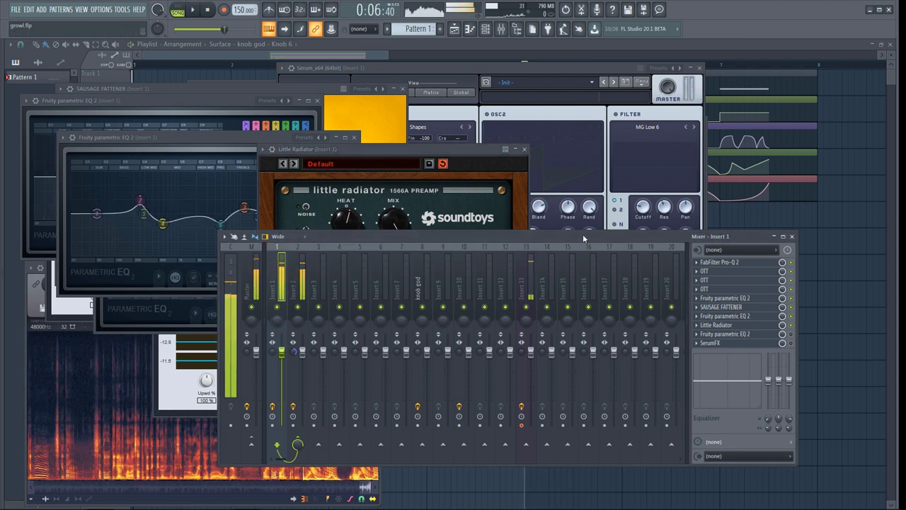
pyautogui.press('space')
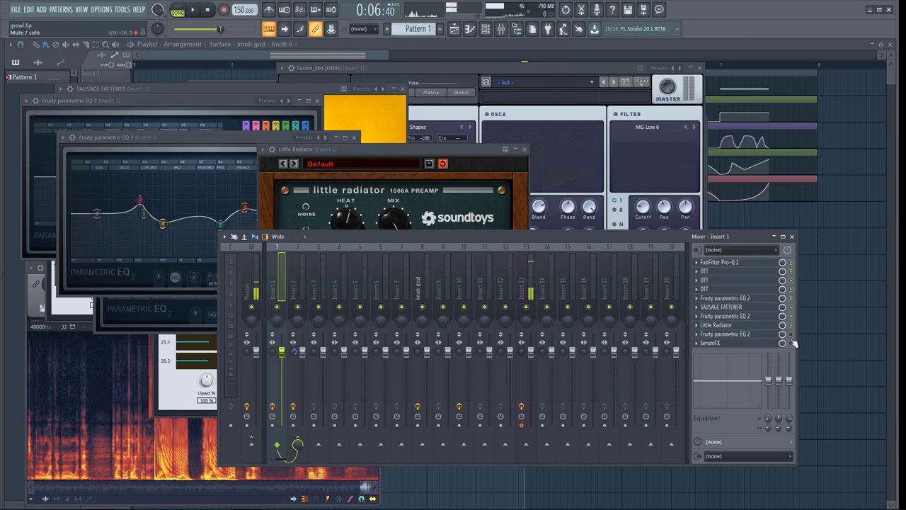
# - Switch on the Fruity parametric EQ 2 that follows Little Radiator on Insert 1, bring up its window and audition its curve
pyautogui.click(766, 343)
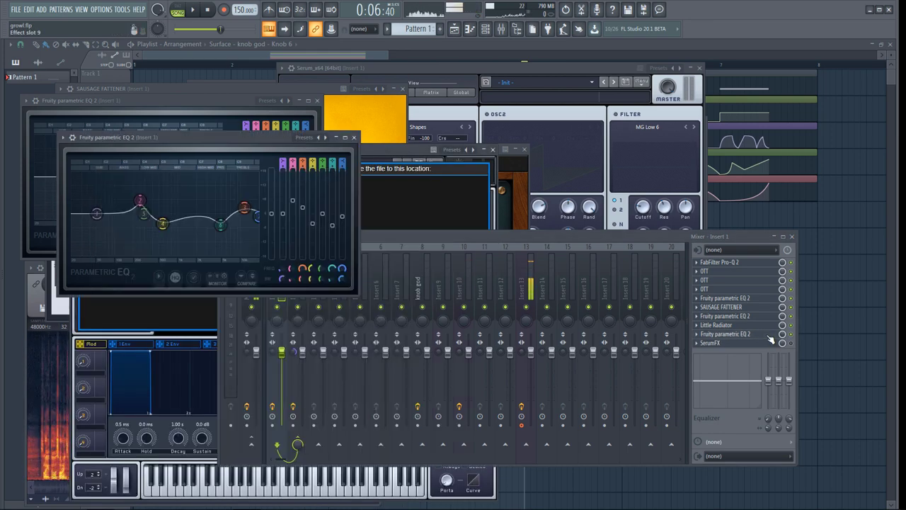
pyautogui.click(771, 335)
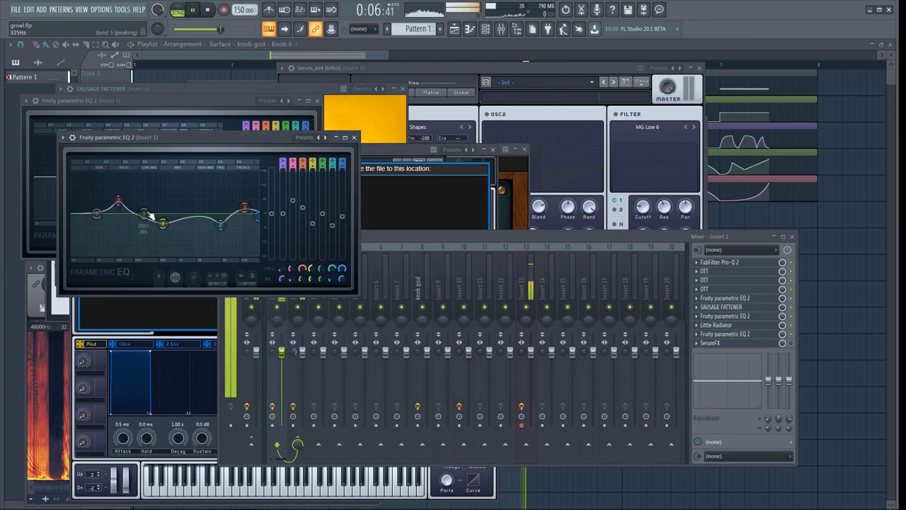
pyautogui.scroll(-3, 113, 203)
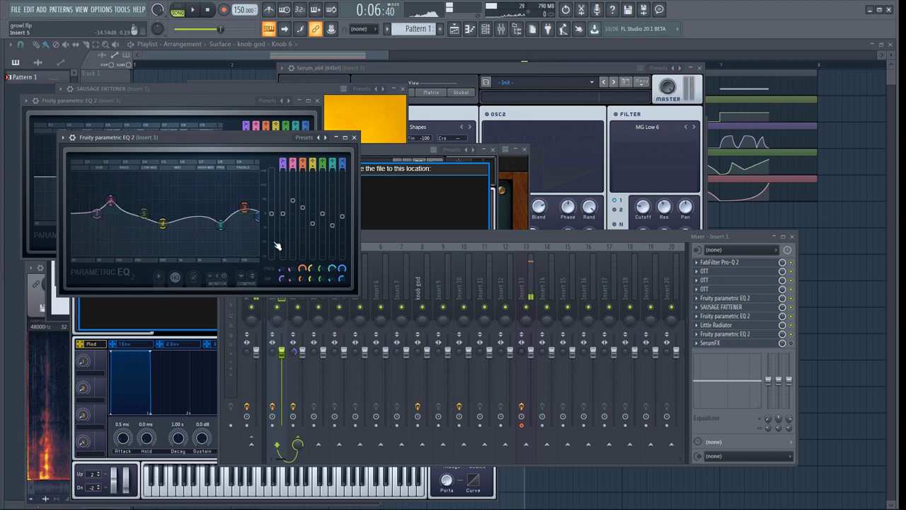
pyautogui.moveTo(110, 201); pyautogui.dragTo(114, 200)
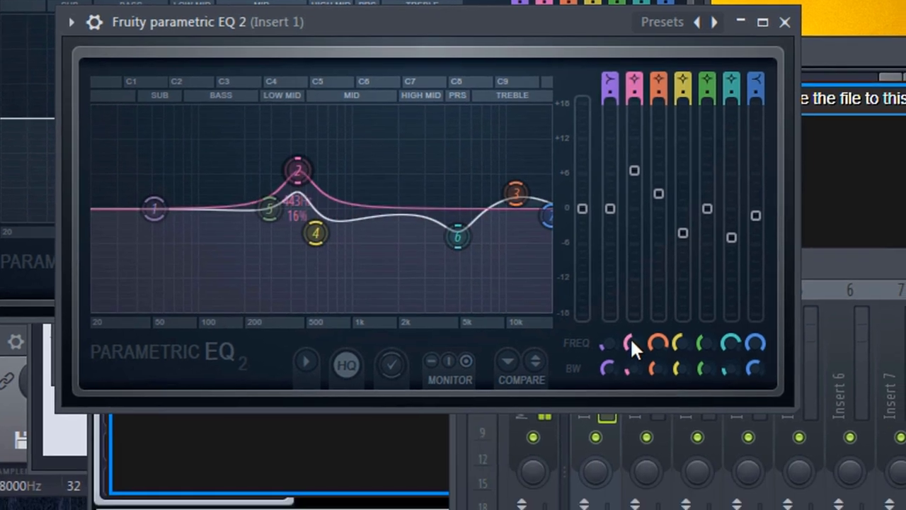
# - Link the frequency of band 2 in this Fruity parametric EQ 2 to the internal controller Surface - Knob 6
pyautogui.rightClick(644, 393)
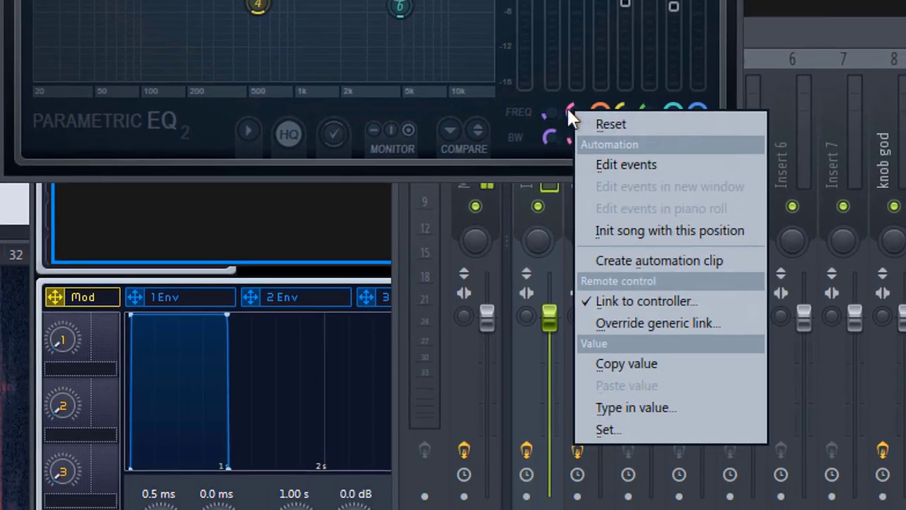
pyautogui.click(568, 107)
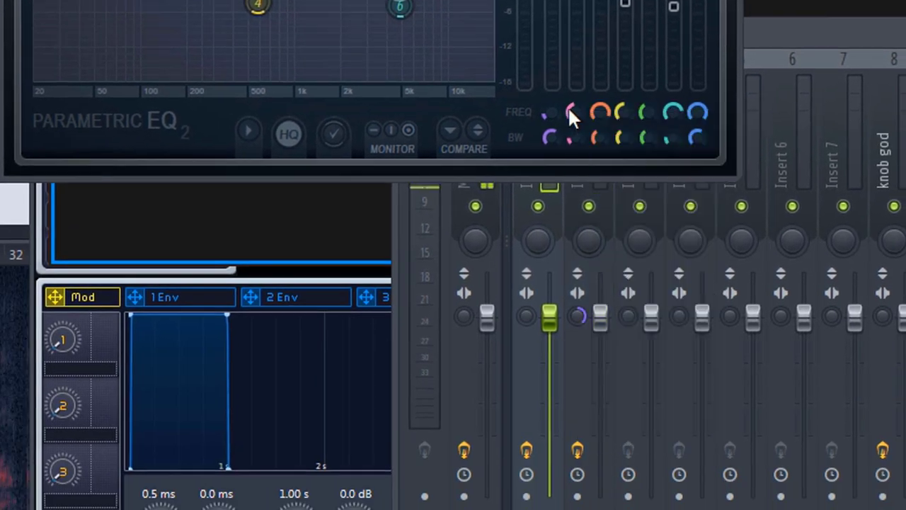
pyautogui.rightClick(571, 115)
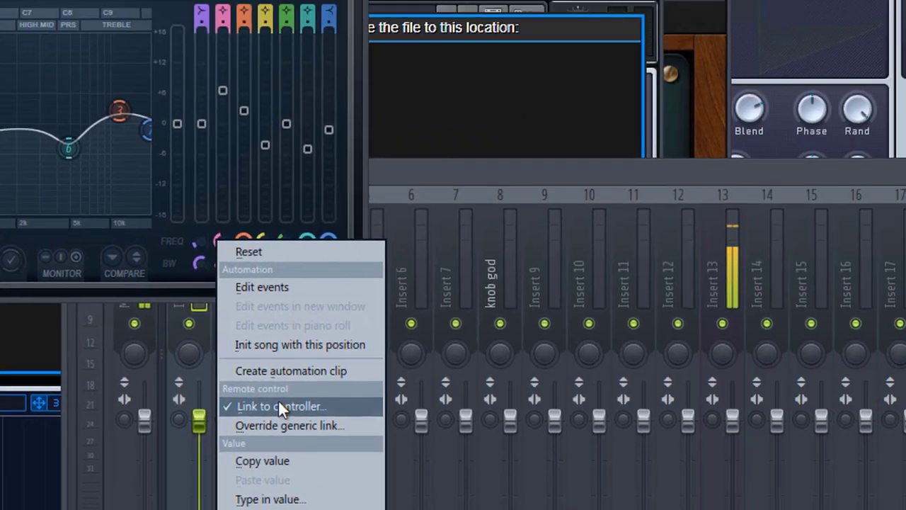
pyautogui.click(615, 308)
pyautogui.click(401, 227)
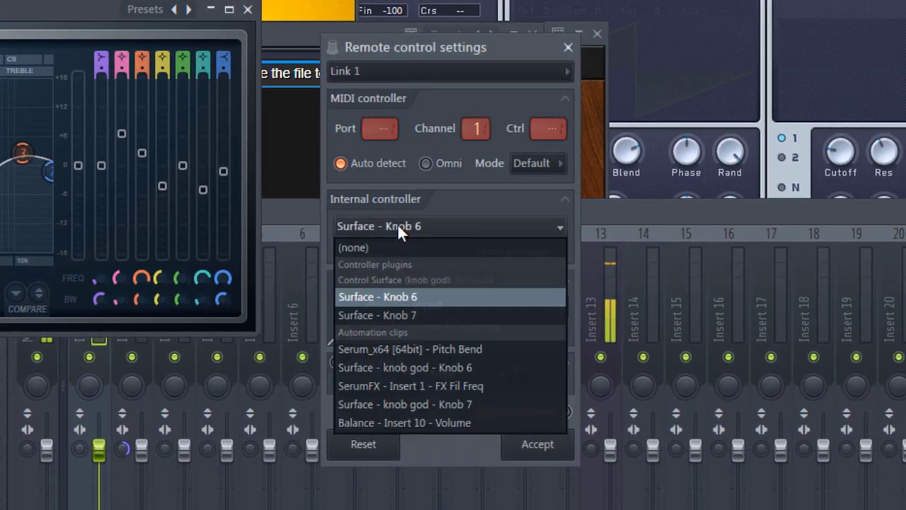
pyautogui.click(391, 297)
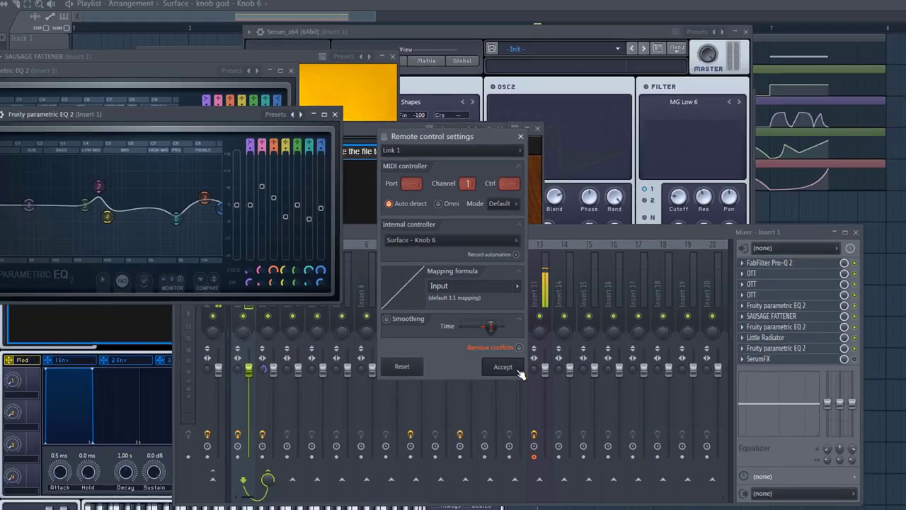
pyautogui.click(503, 367)
# - Check Knob 6 in the Control Surface on the knob god track and play back band 2's sweep in the EQ
pyautogui.click(428, 287)
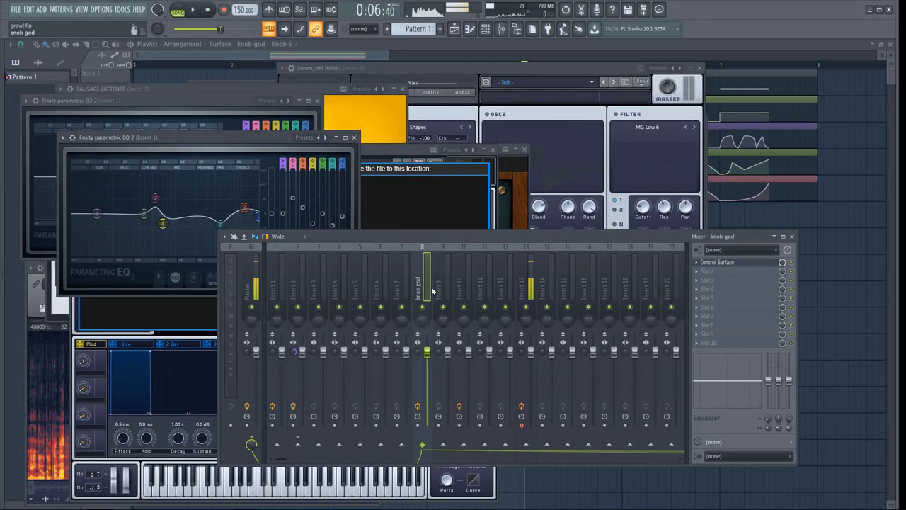
pyautogui.click(748, 265)
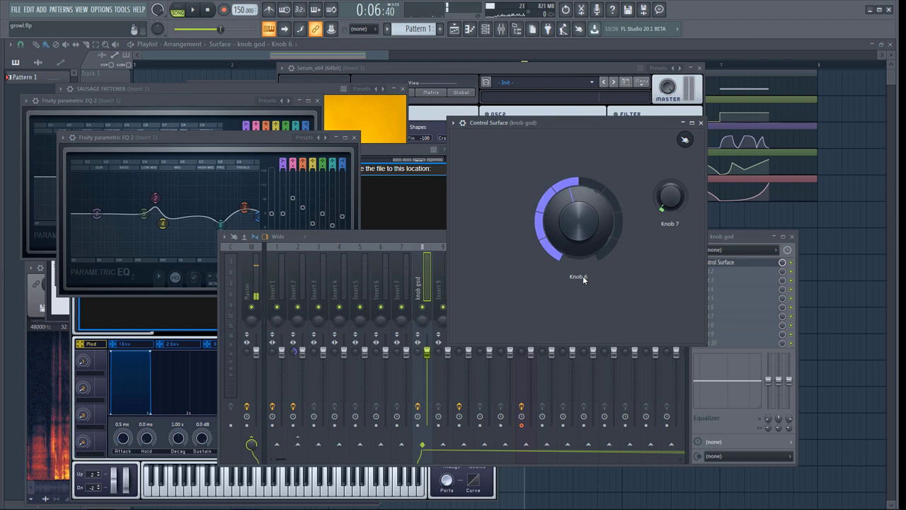
pyautogui.moveTo(584, 280); pyautogui.dragTo(462, 241)
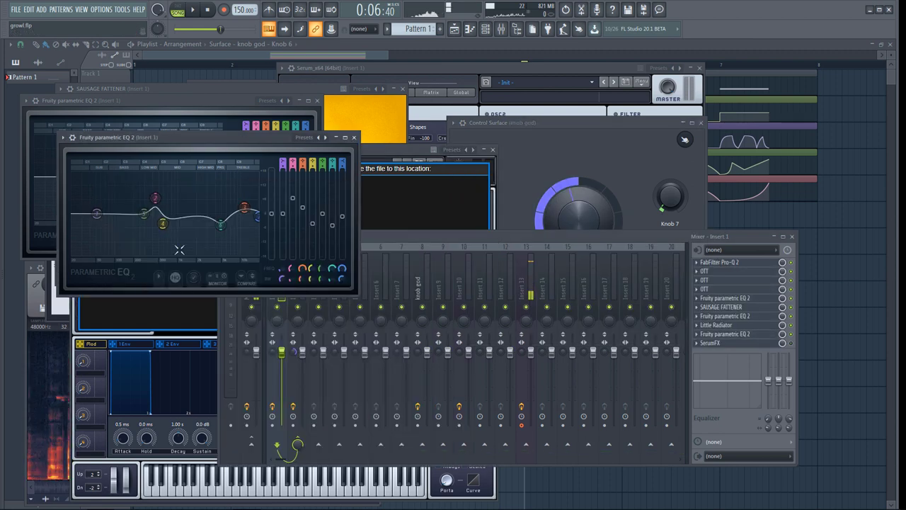
pyautogui.press('space')
pyautogui.moveTo(155, 198)
pyautogui.mouseDown()
pyautogui.moveTo(141, 202)
pyautogui.moveTo(198, 198)
pyautogui.moveTo(140, 198)
pyautogui.mouseUp()
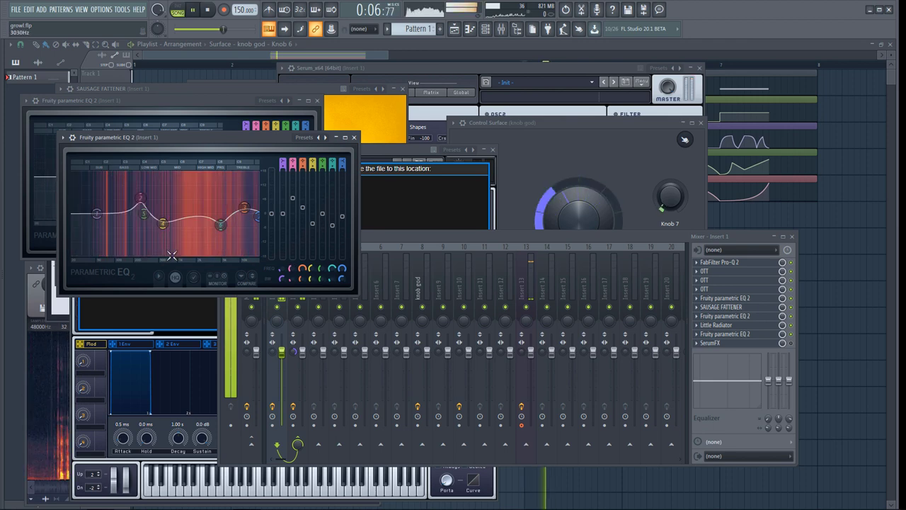
pyautogui.press('space')
# - Open SerumFX on Insert 1, switch off its Phaser and Filter, and inspect the Hyper/Dimension settings on their own
pyautogui.click(616, 234)
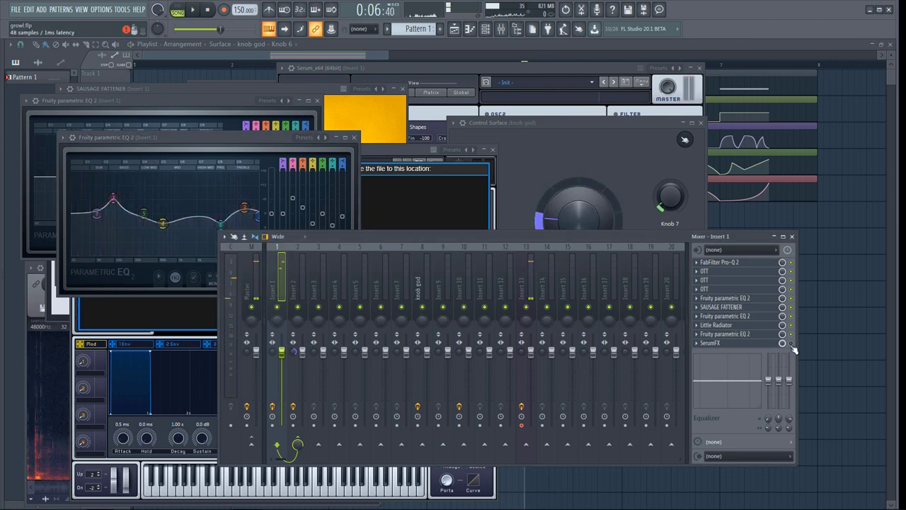
pyautogui.click(751, 343)
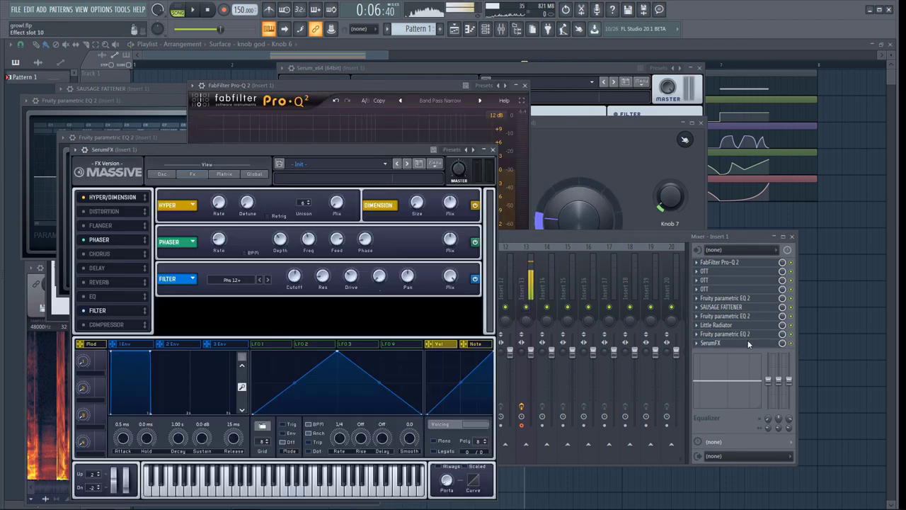
pyautogui.moveTo(272, 153); pyautogui.dragTo(500, 106)
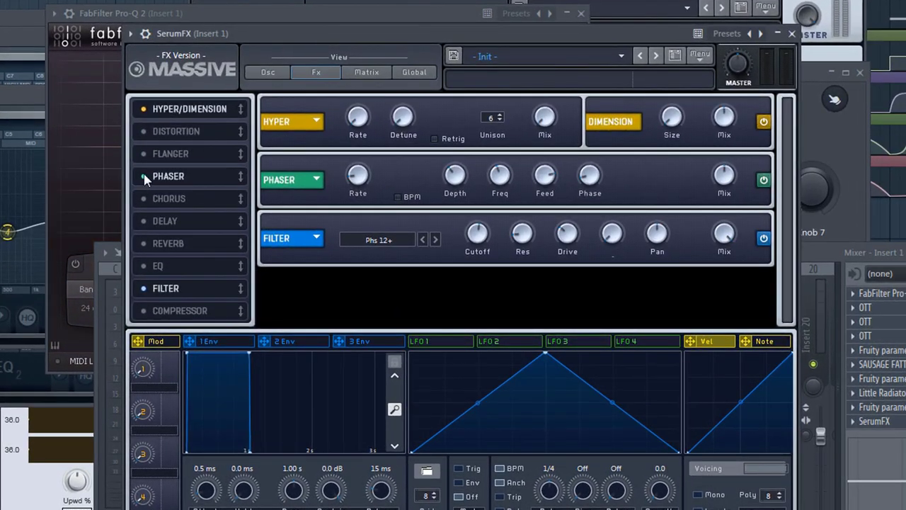
pyautogui.click(145, 177)
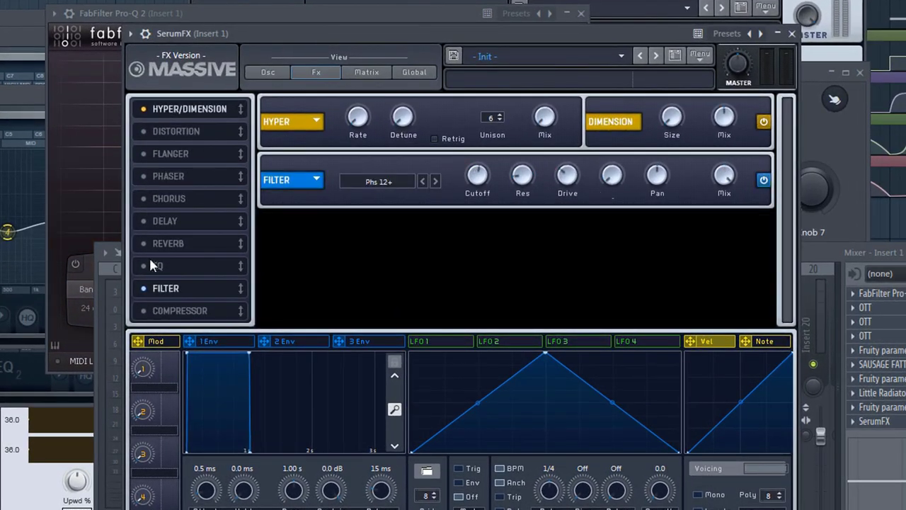
pyautogui.click(144, 289)
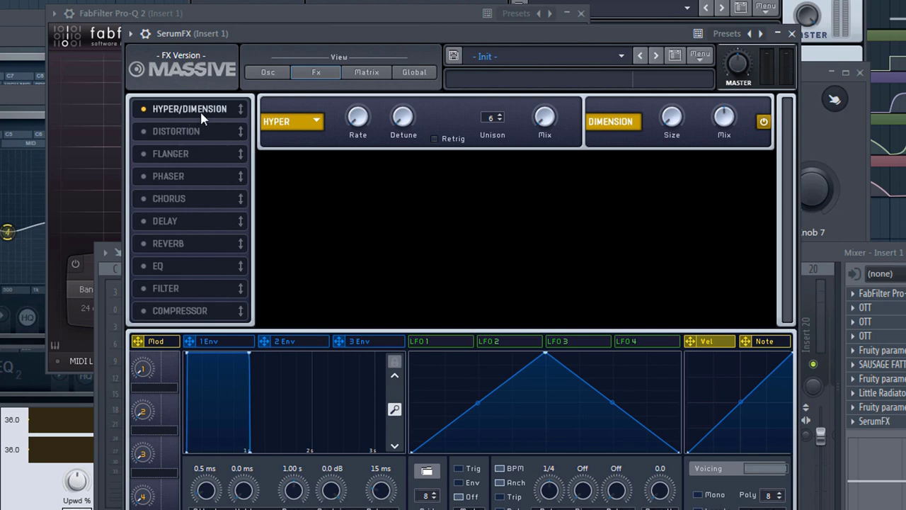
pyautogui.moveTo(731, 125)
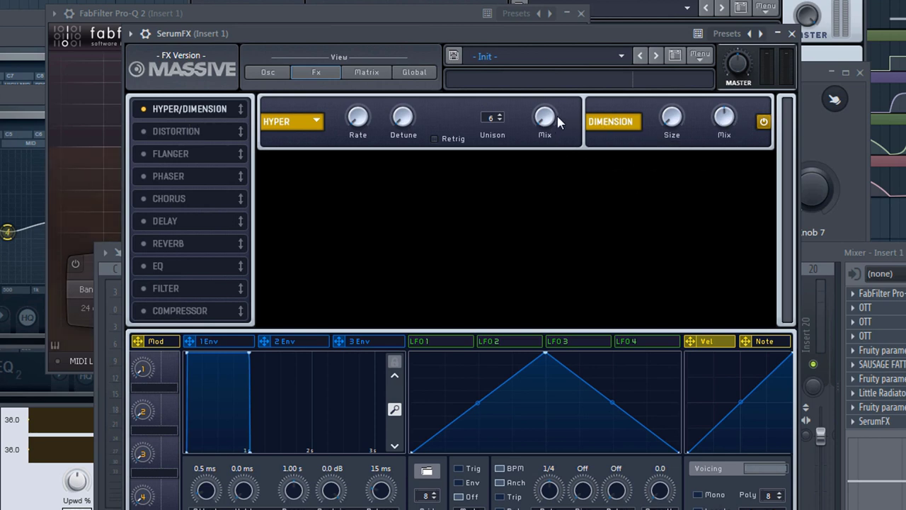
pyautogui.moveTo(552, 129)
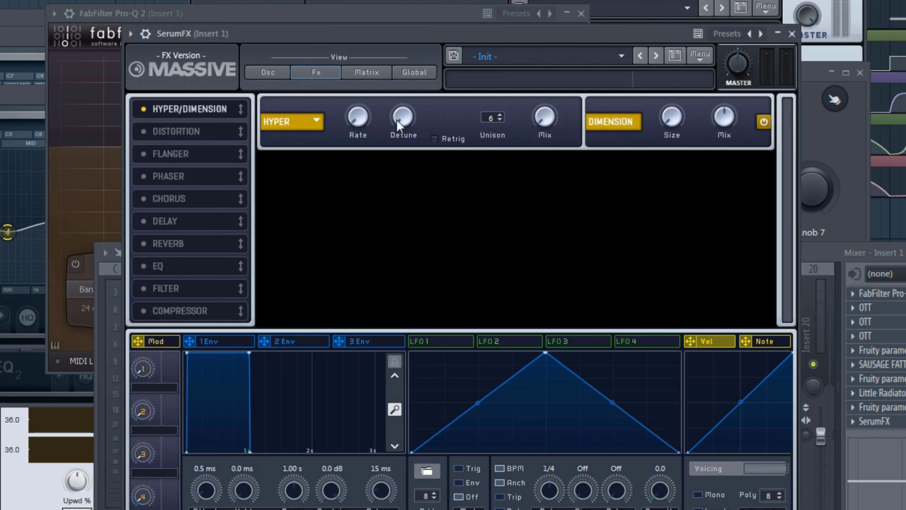
pyautogui.moveTo(665, 140)
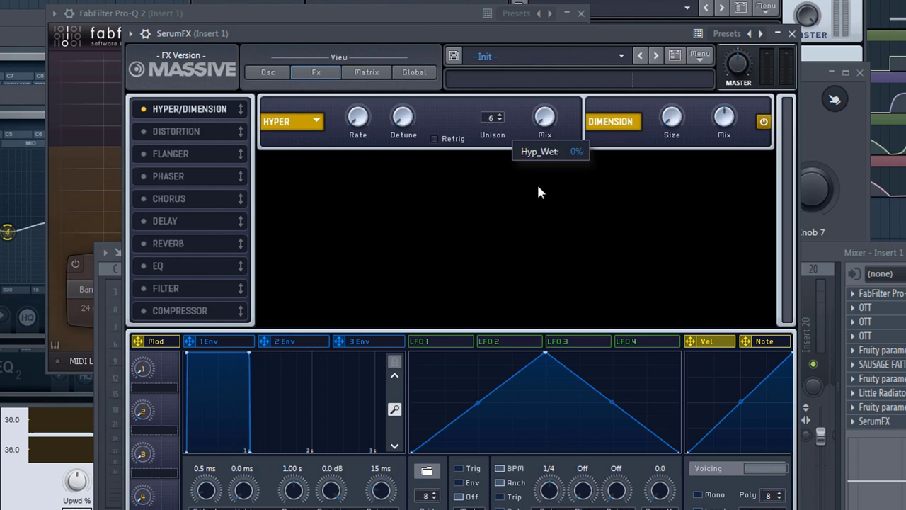
# - Switch SerumFX's Phaser back on and inspect its Rate, Depth and Feed settings
pyautogui.click(199, 177)
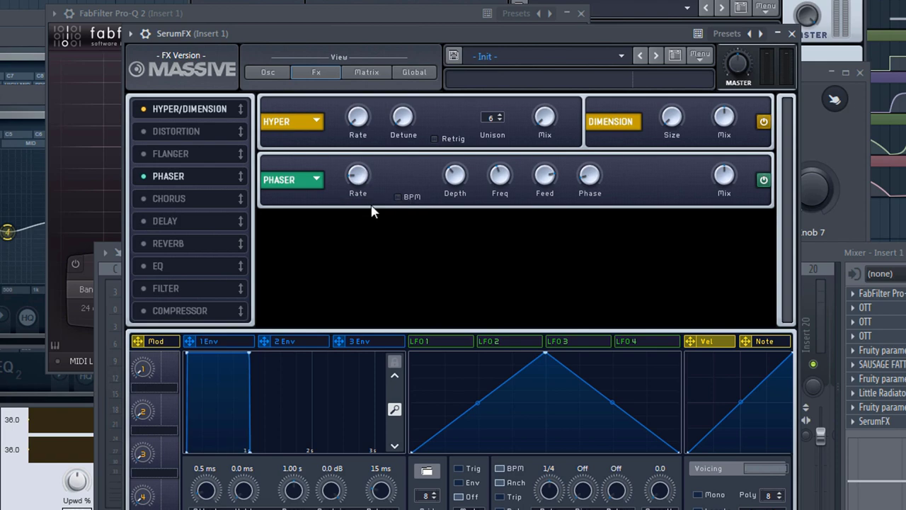
pyautogui.moveTo(350, 181)
pyautogui.moveTo(450, 182)
pyautogui.moveTo(545, 177)
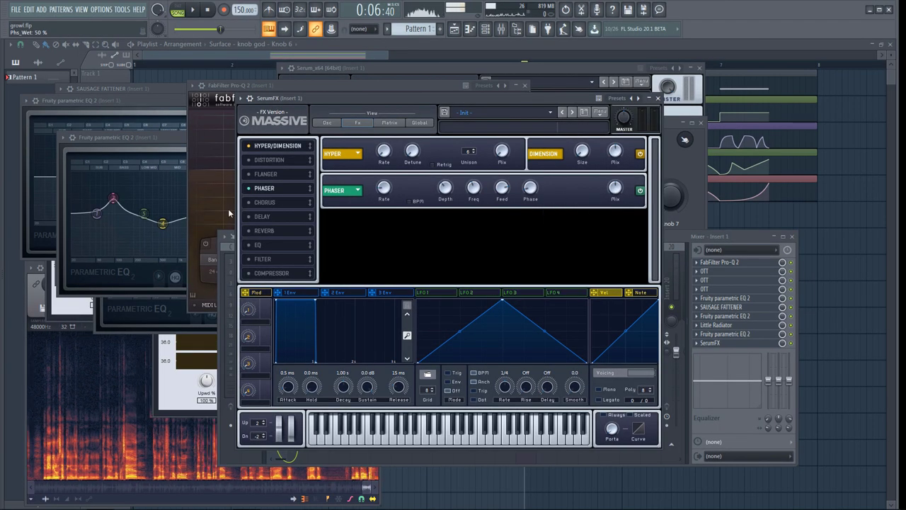
# - Switch SerumFX's Filter back on and check its Phs 12+ type within the Flanges group, keeping that type
pyautogui.click(248, 259)
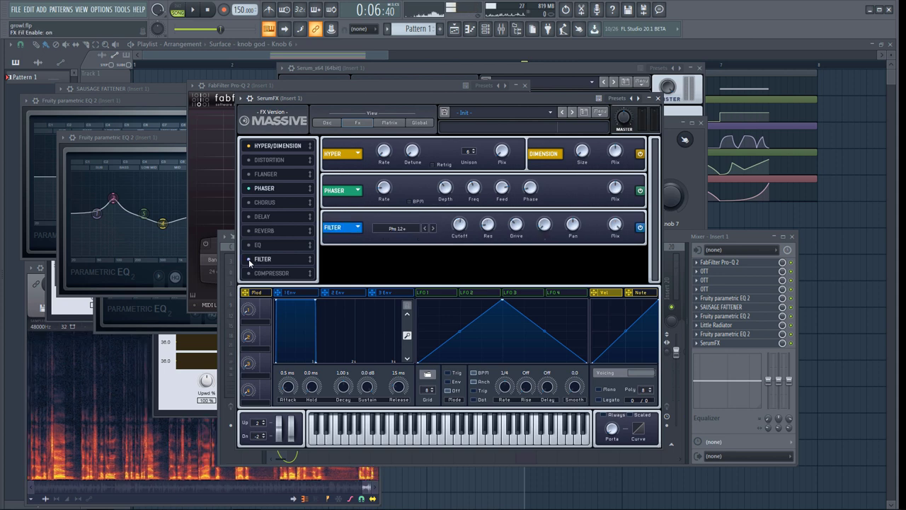
pyautogui.click(410, 228)
pyautogui.moveTo(411, 264)
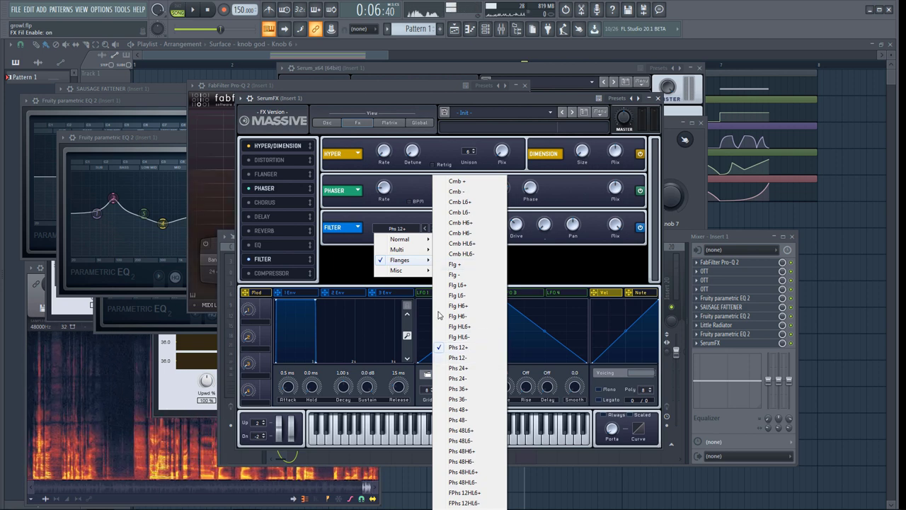
pyautogui.click(453, 88)
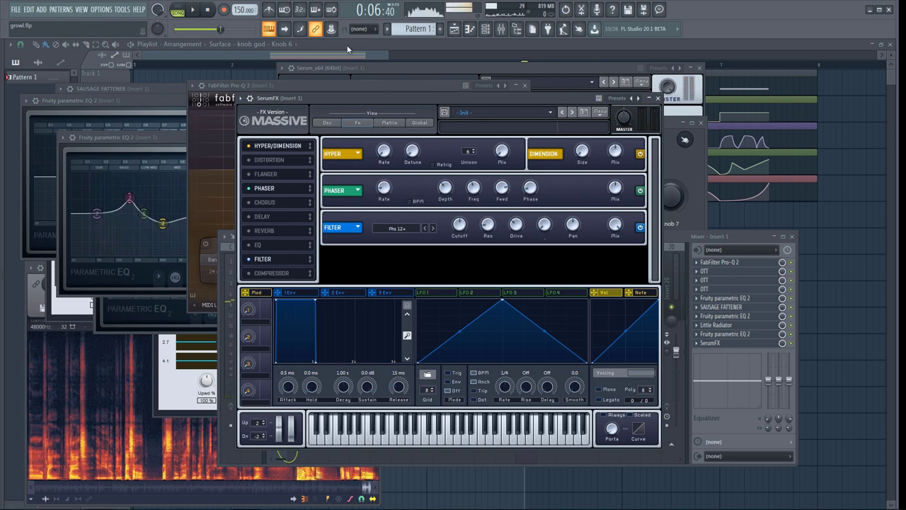
# - Link the Cutoff of SerumFX's Filter to the internal controller Surface - Knob 6 with the default Input mapping
pyautogui.click(459, 225)
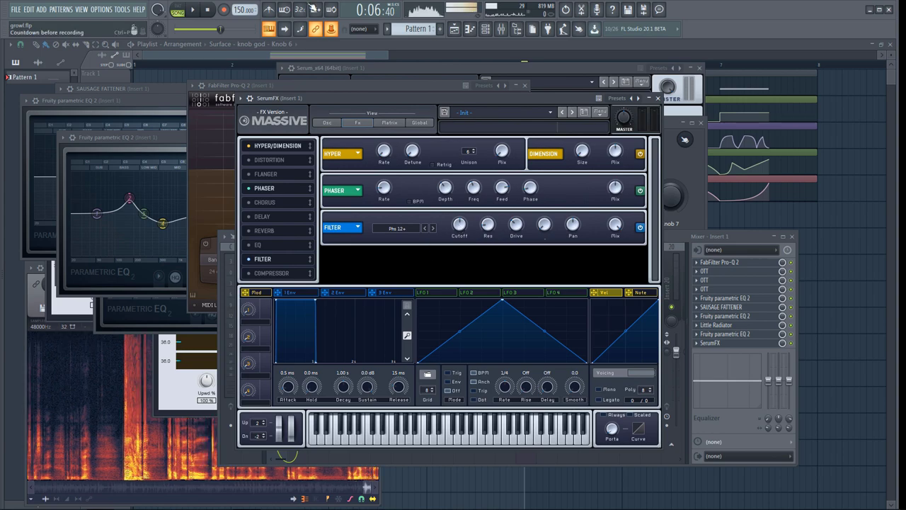
pyautogui.click(331, 28)
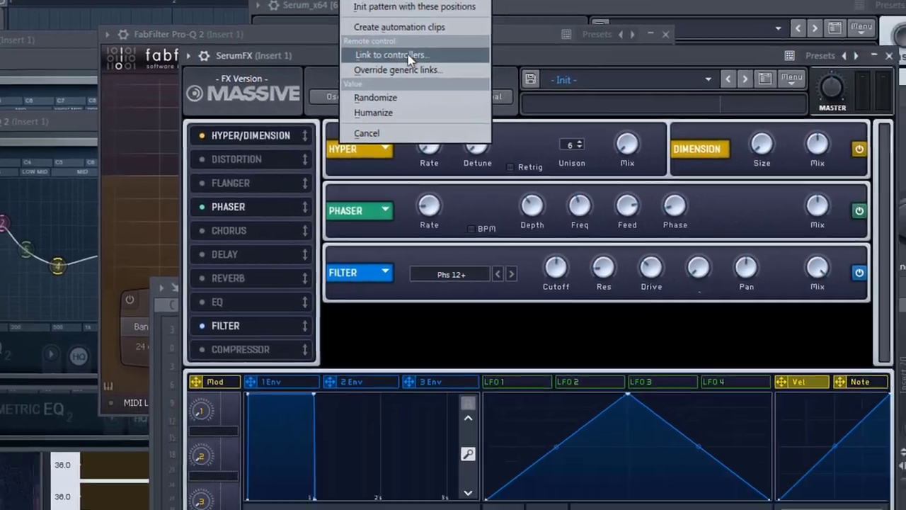
pyautogui.click(473, 164)
pyautogui.click(497, 230)
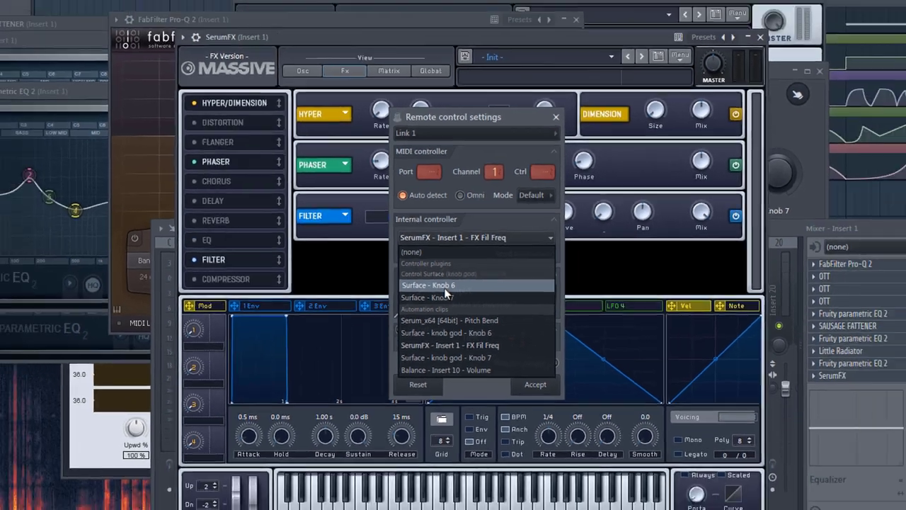
pyautogui.click(457, 292)
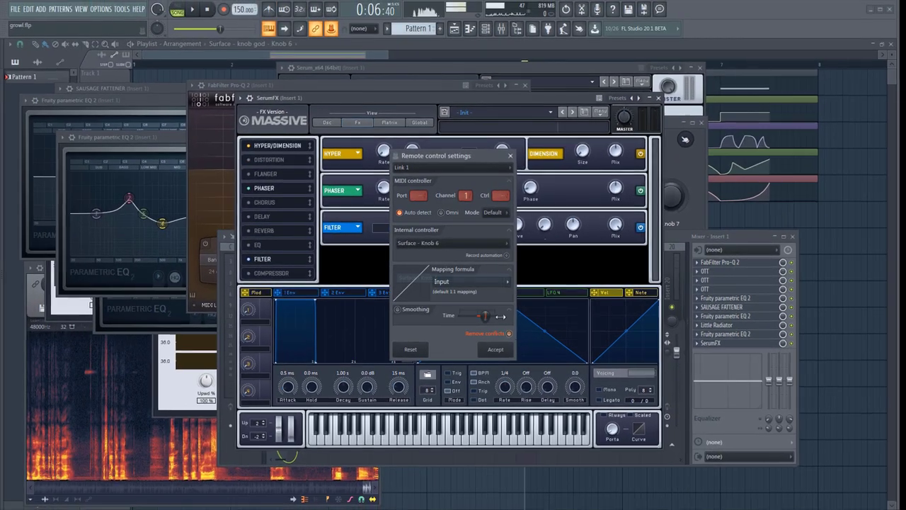
pyautogui.click(496, 350)
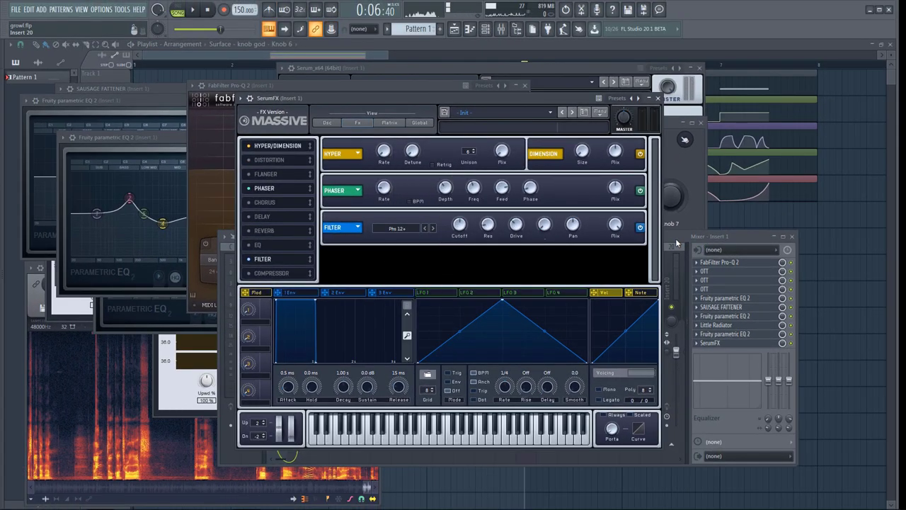
# - Review the Serum synth window, return to the mixer and play back the growl through Insert 1
pyautogui.press('F9')
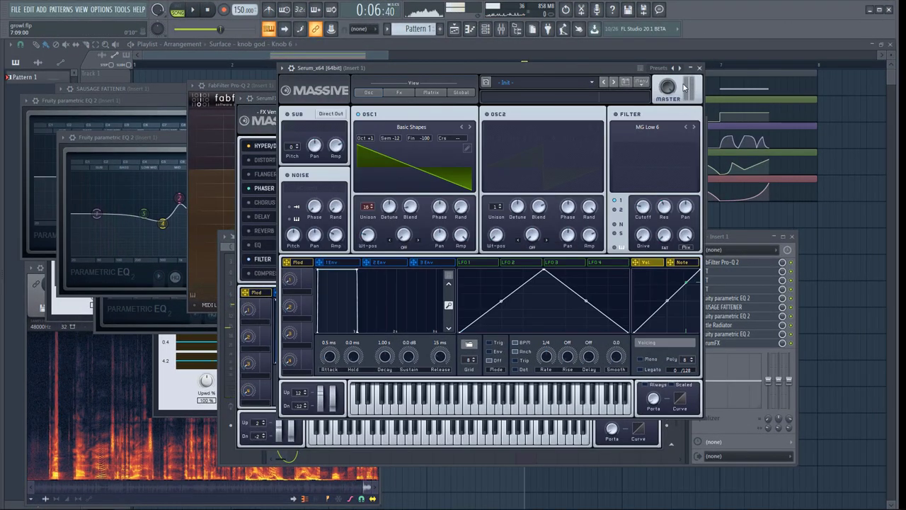
pyautogui.moveTo(669, 87); pyautogui.dragTo(660, 174)
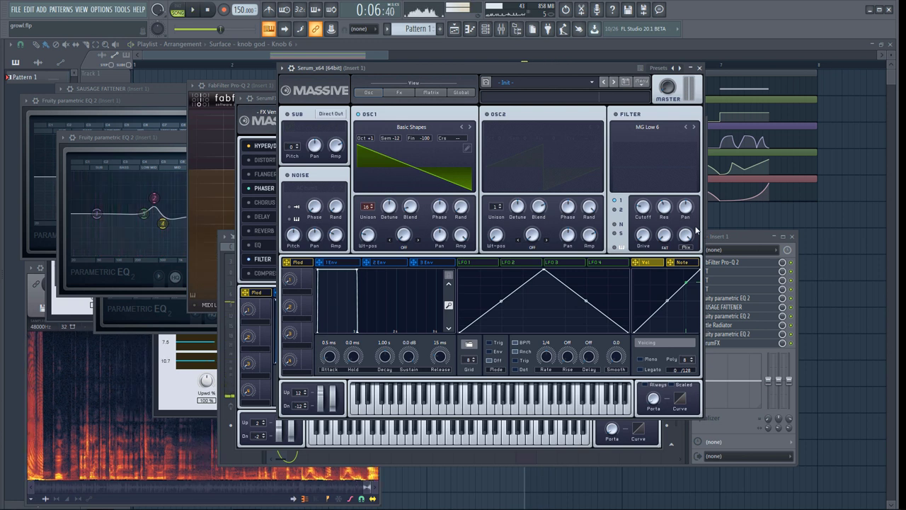
pyautogui.click(734, 234)
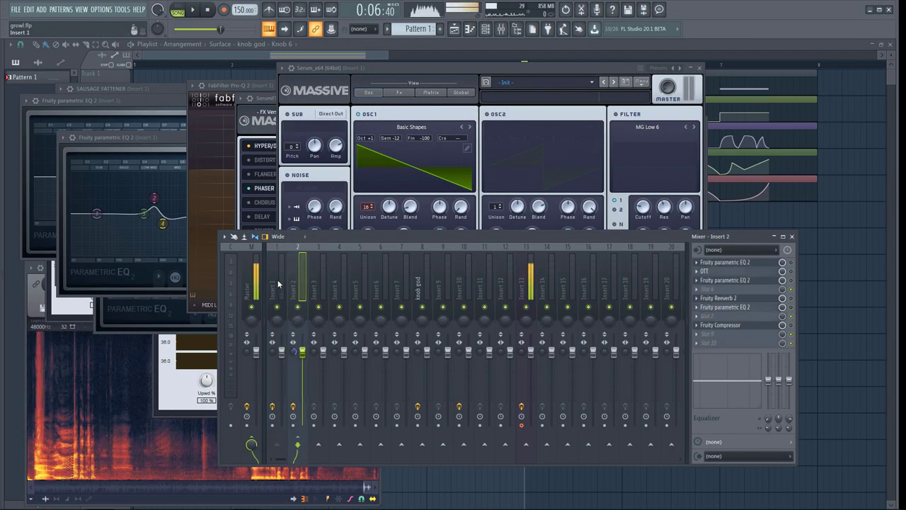
pyautogui.press('space')
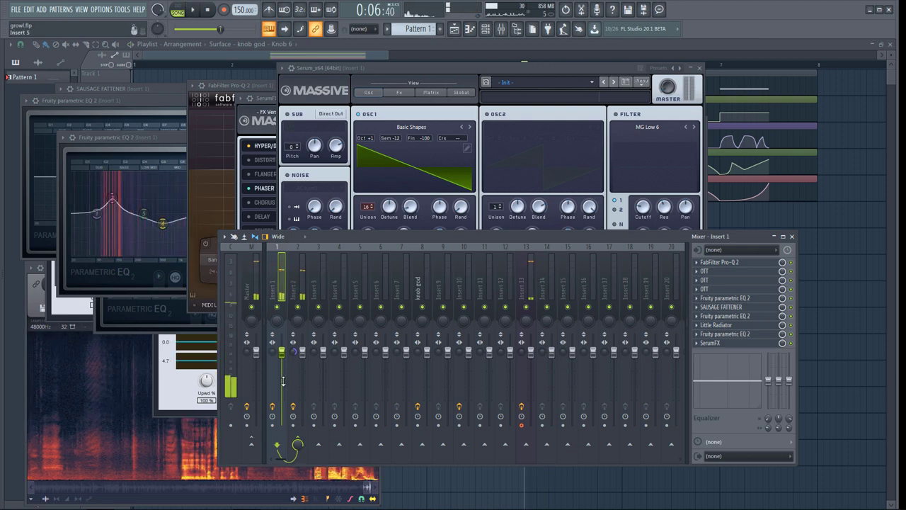
pyautogui.press('space')
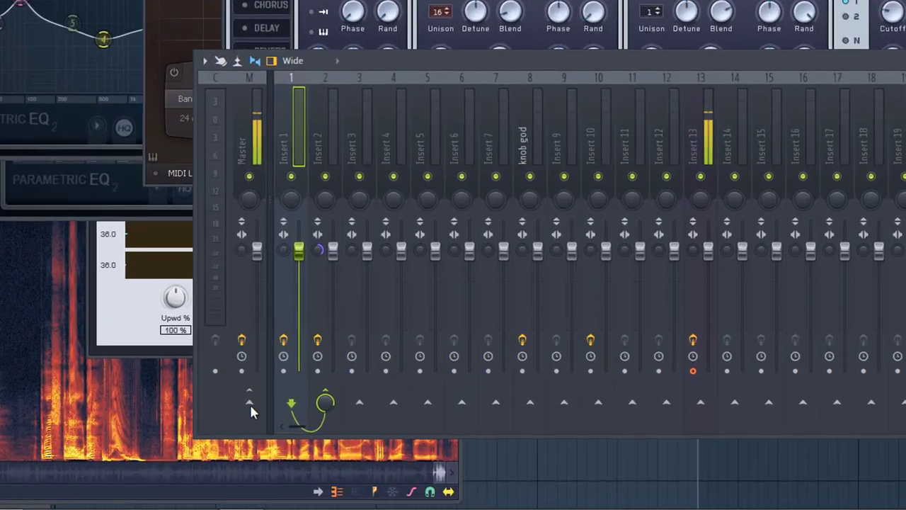
# - Route Insert 1 to the Master only, and return its routing to Insert 2 only
pyautogui.rightClick(250, 407)
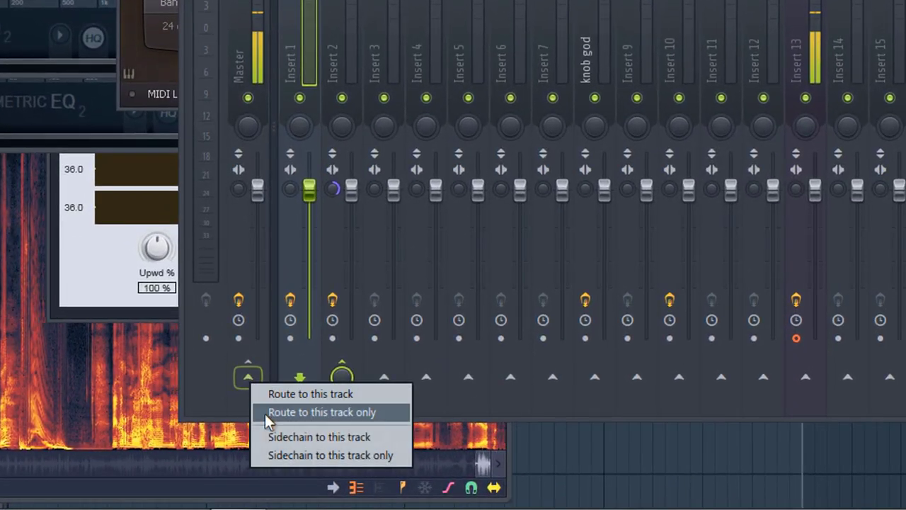
pyautogui.click(279, 433)
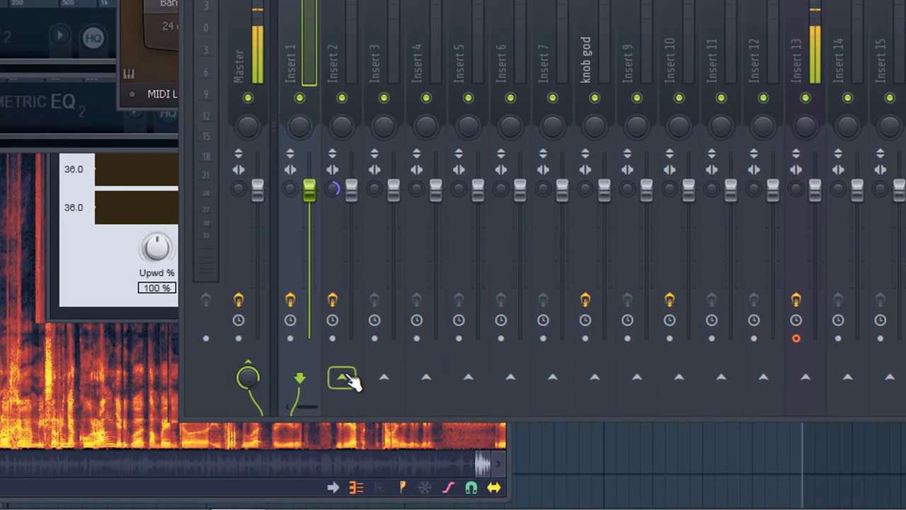
pyautogui.rightClick(347, 378)
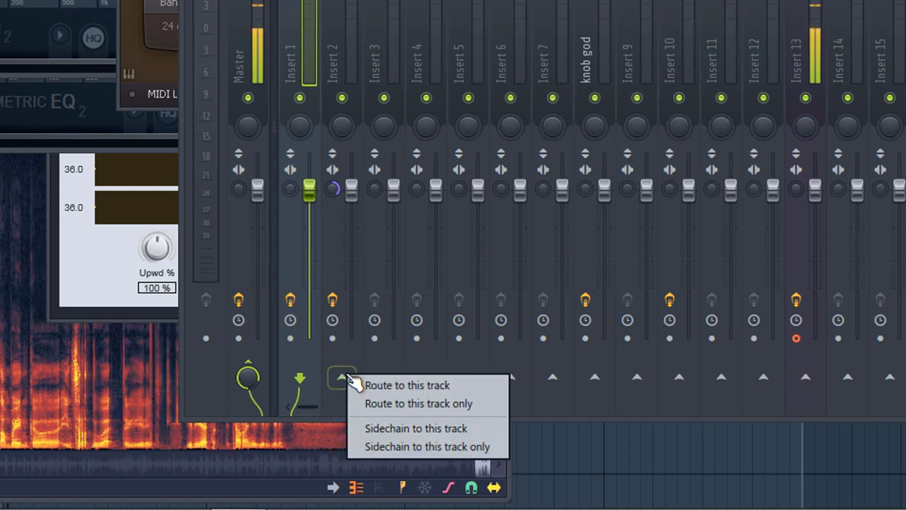
pyautogui.click(384, 402)
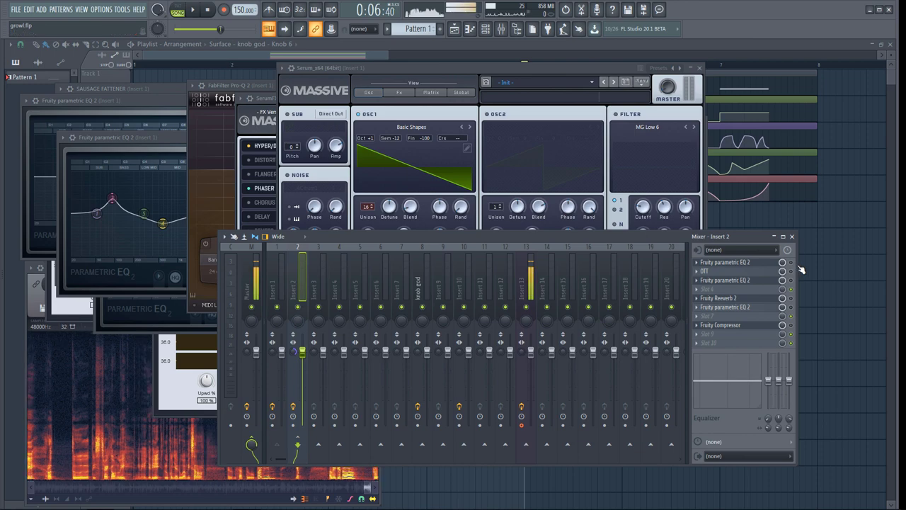
# - Switch on and open the first-slot Fruity parametric EQ 2 on Insert 2, and audition band 2's boost sweeping across band 4's cut
pyautogui.click(757, 262)
pyautogui.moveTo(166, 88); pyautogui.dragTo(475, 136)
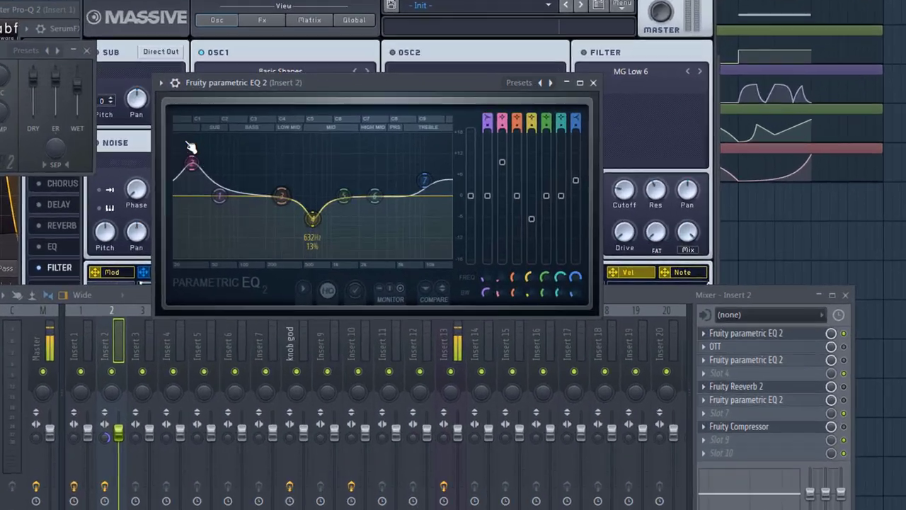
pyautogui.moveTo(192, 148); pyautogui.dragTo(308, 216)
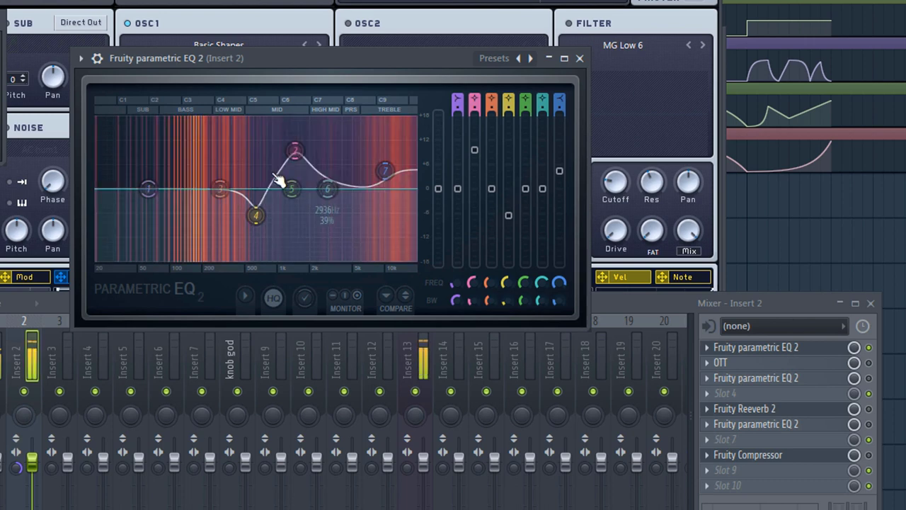
pyautogui.moveTo(257, 150)
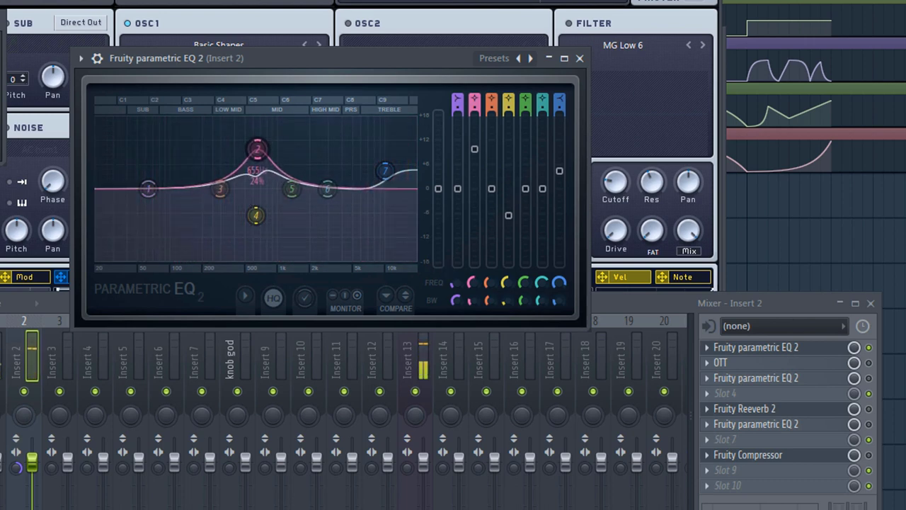
pyautogui.moveTo(257, 150); pyautogui.dragTo(295, 150)
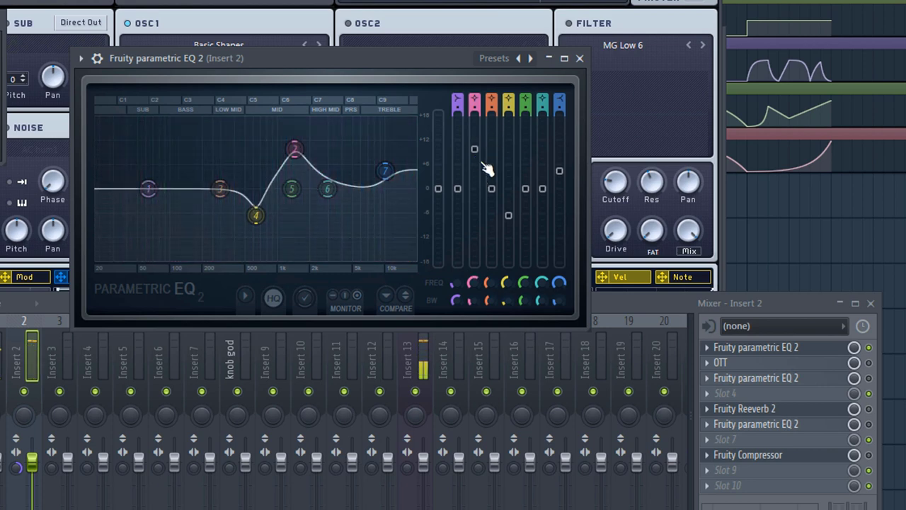
pyautogui.scroll(-6, 482, 163)
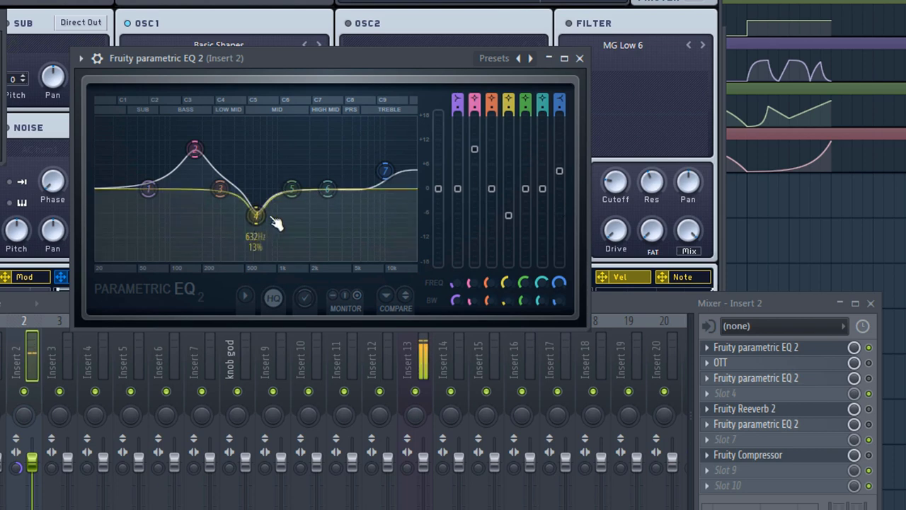
pyautogui.moveTo(194, 150); pyautogui.dragTo(312, 148)
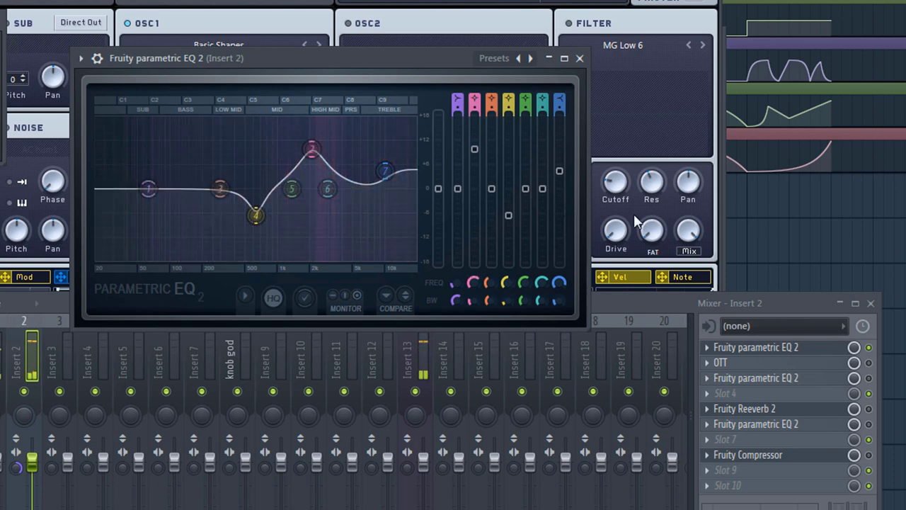
# - Check the controller link on EQ band 2's frequency, close its settings without changes and return to the mixer
pyautogui.rightClick(473, 282)
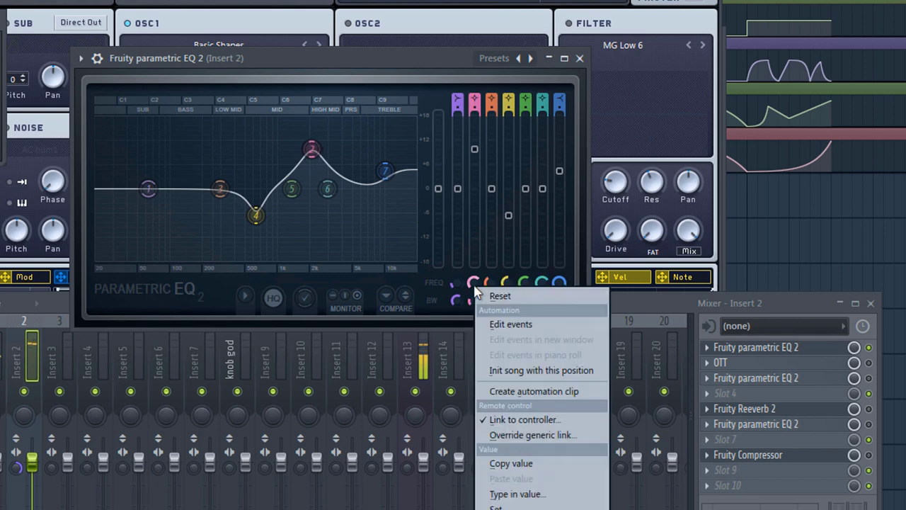
pyautogui.click(502, 420)
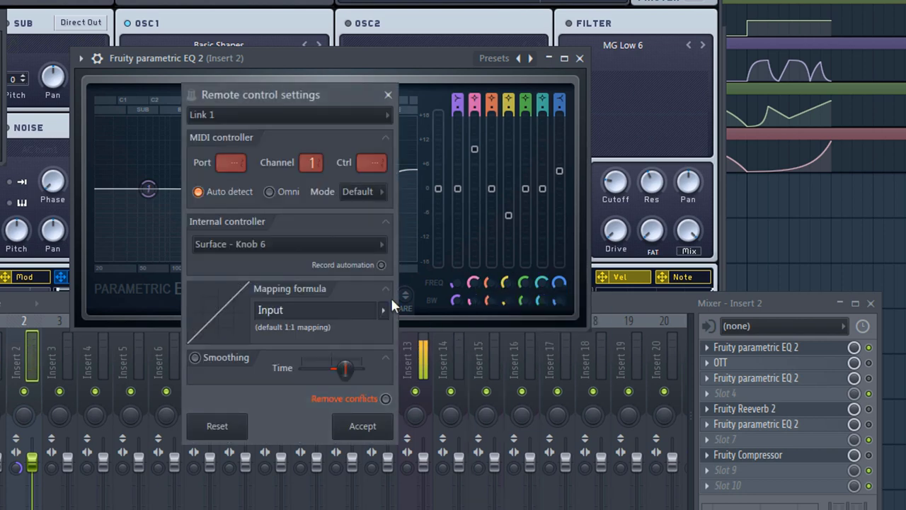
pyautogui.click(386, 94)
pyautogui.click(659, 312)
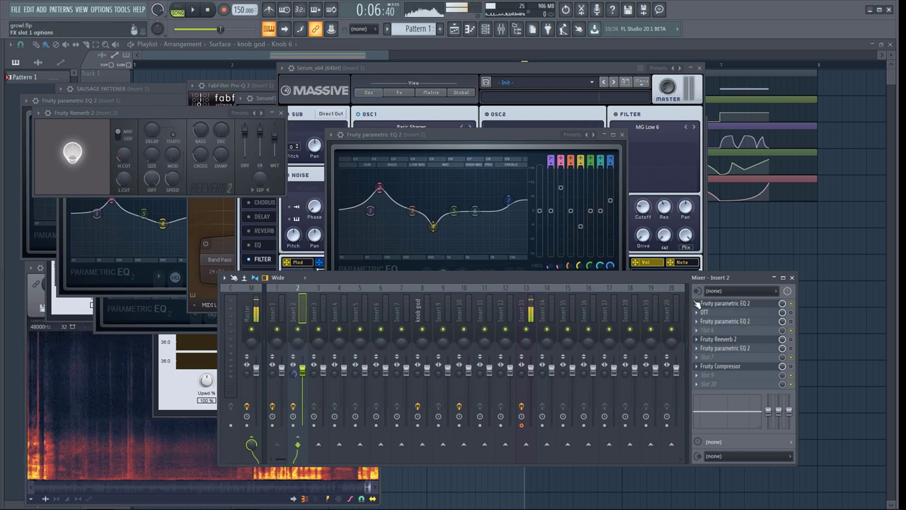
# - Open the OTT on Insert 2, set its Time to 20 % and link that parameter to Surface - Knob 7
pyautogui.click(765, 312)
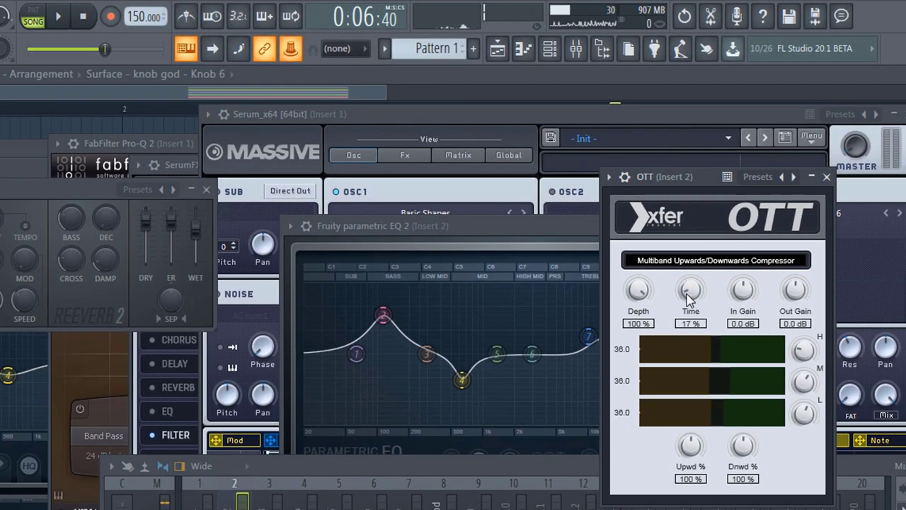
pyautogui.moveTo(690, 297); pyautogui.dragTo(688, 289)
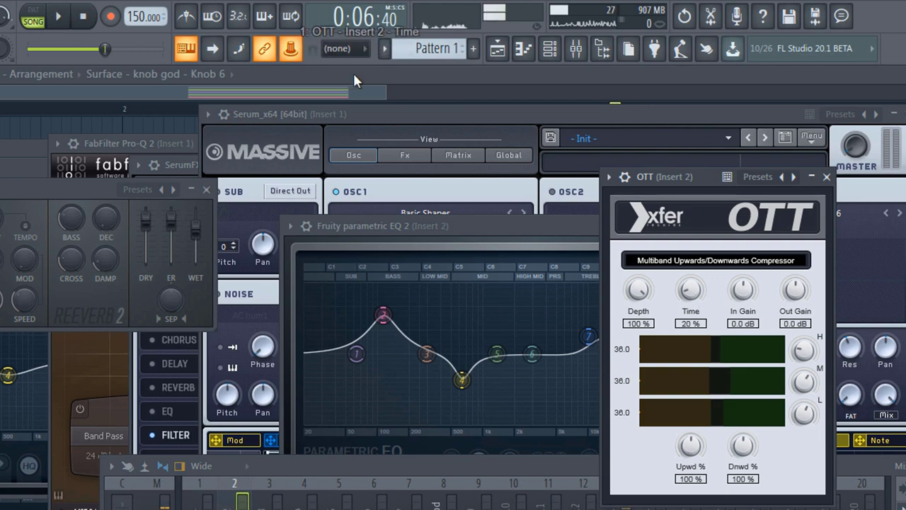
pyautogui.rightClick(296, 53)
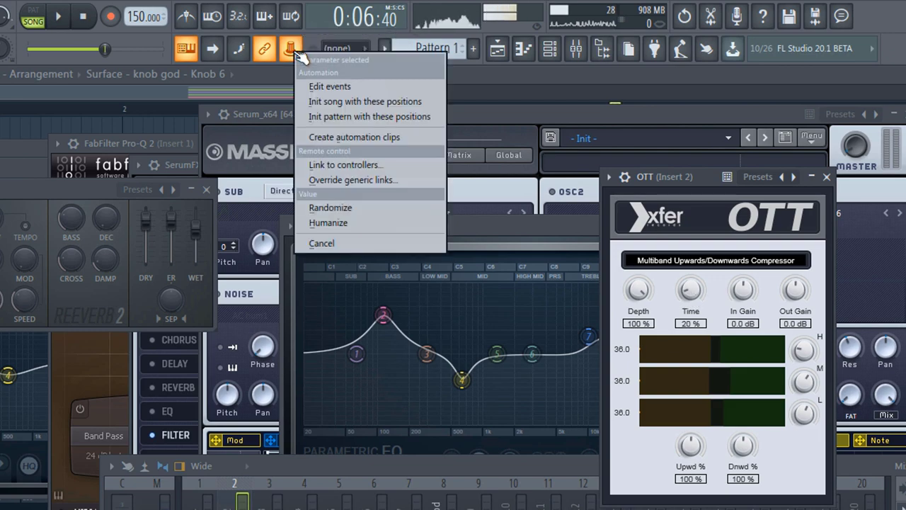
pyautogui.click(332, 165)
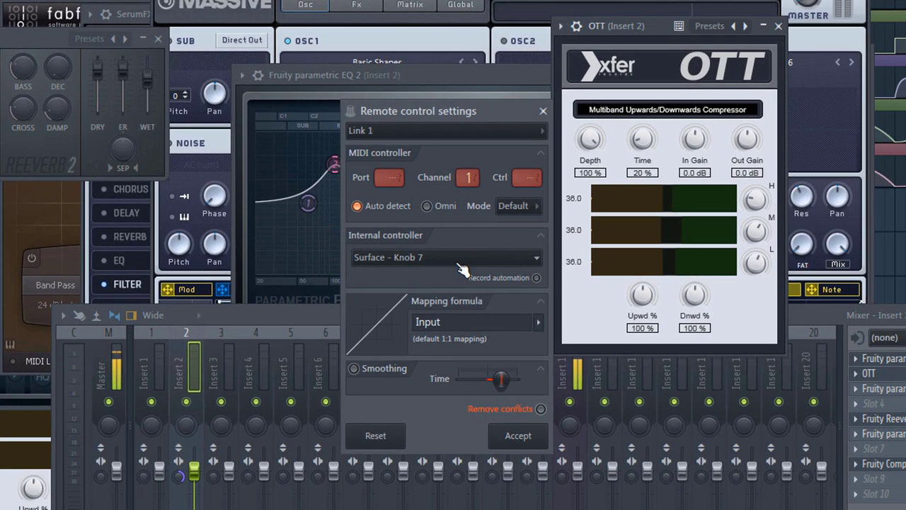
pyautogui.click(459, 268)
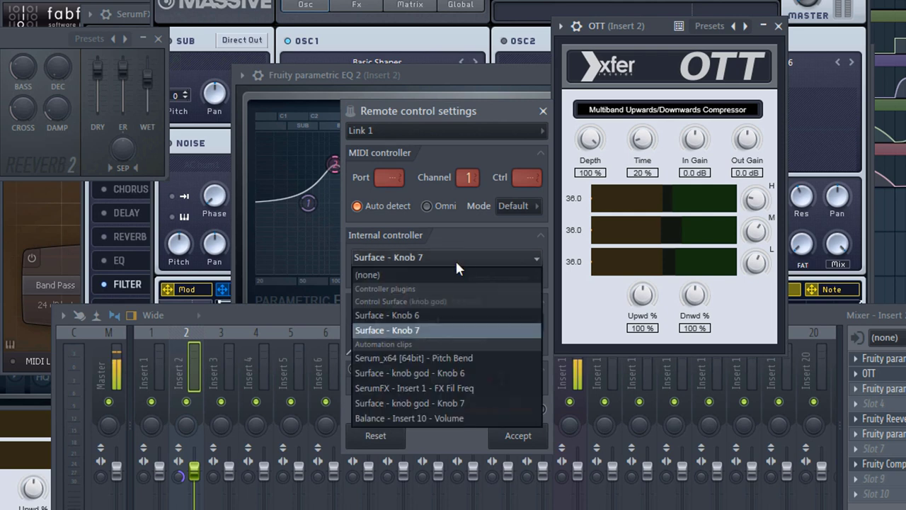
pyautogui.click(422, 330)
pyautogui.click(518, 436)
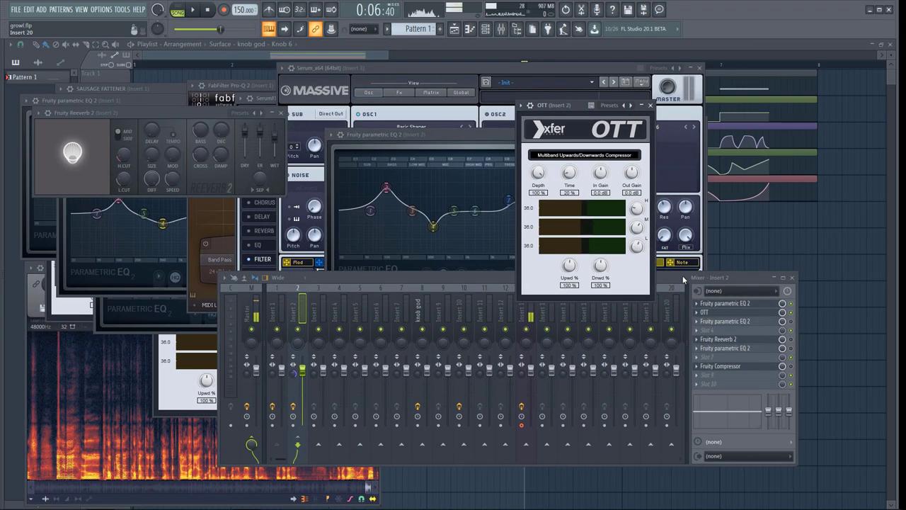
# - Play back the growl, switch on Insert 2's third-slot Fruity parametric EQ 2 and open it over the mixer to show its curve
pyautogui.click(684, 280)
pyautogui.press('space')
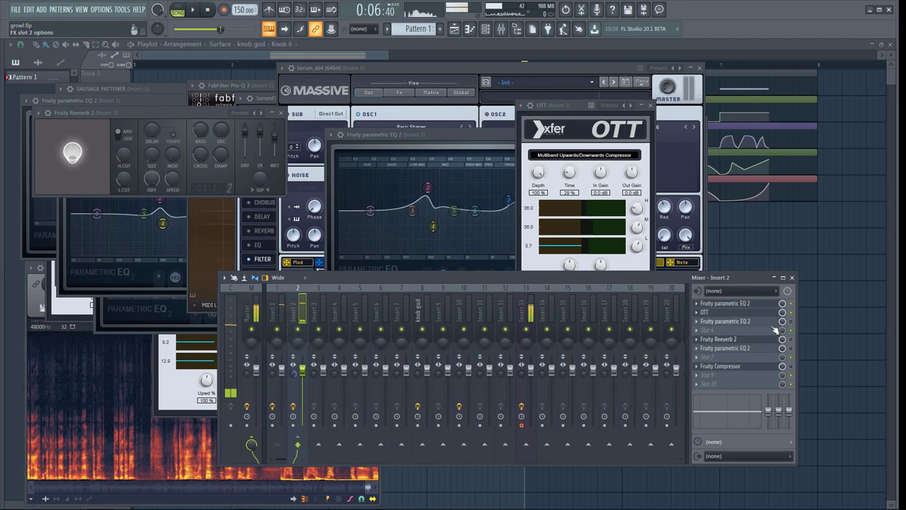
pyautogui.click(765, 322)
pyautogui.click(761, 324)
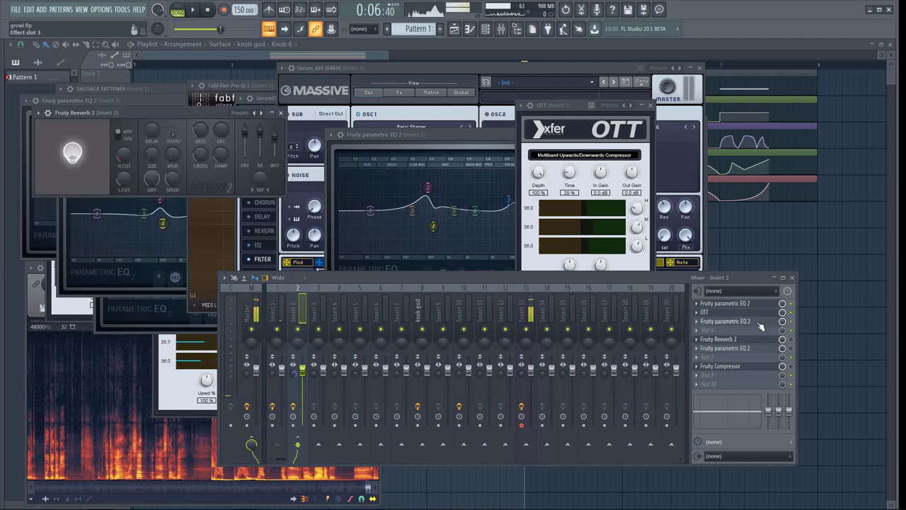
pyautogui.click(761, 324)
pyautogui.moveTo(218, 88); pyautogui.dragTo(484, 187)
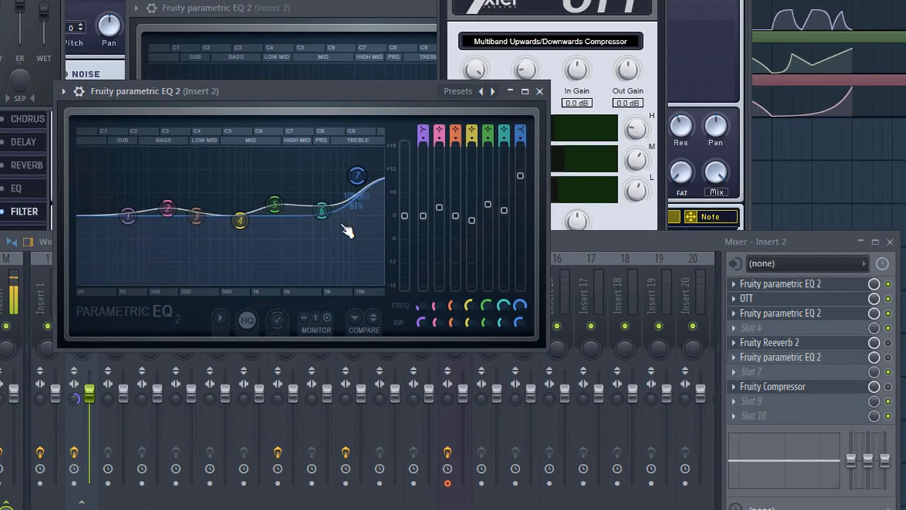
# - Switch on Insert 2's sixth-slot Fruity parametric EQ 2 and load its 40Hz + 18kHz cut preset
pyautogui.press('space')
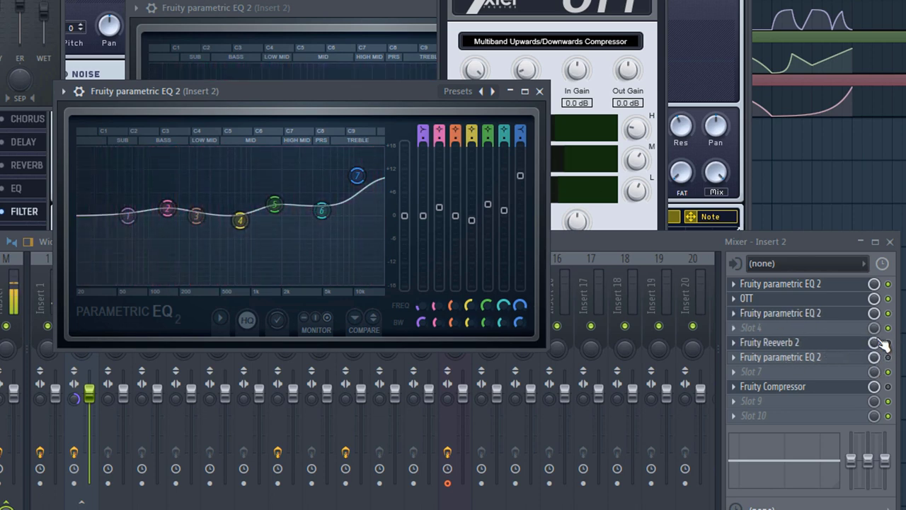
pyautogui.click(891, 364)
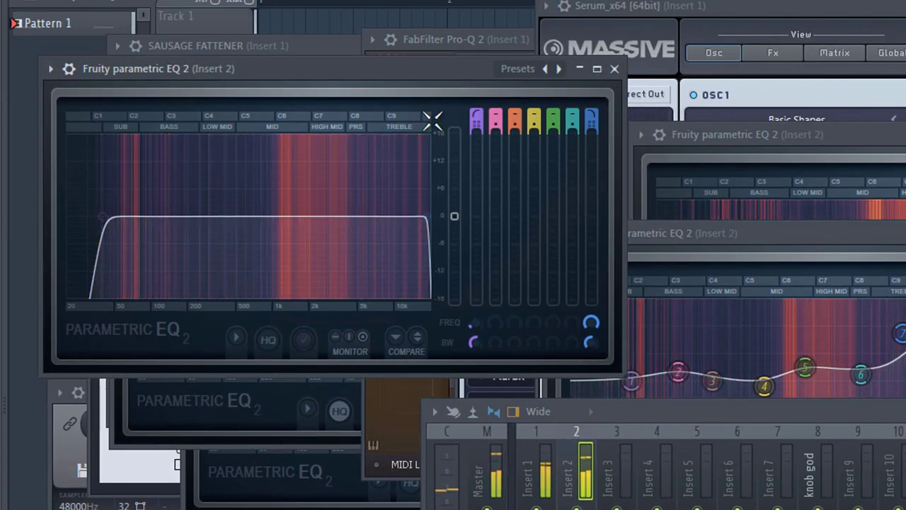
pyautogui.click(560, 69)
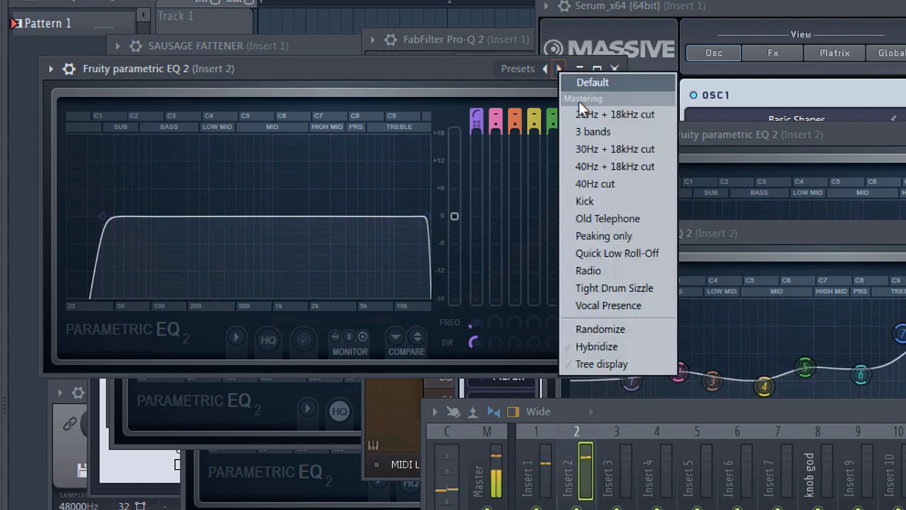
pyautogui.click(599, 167)
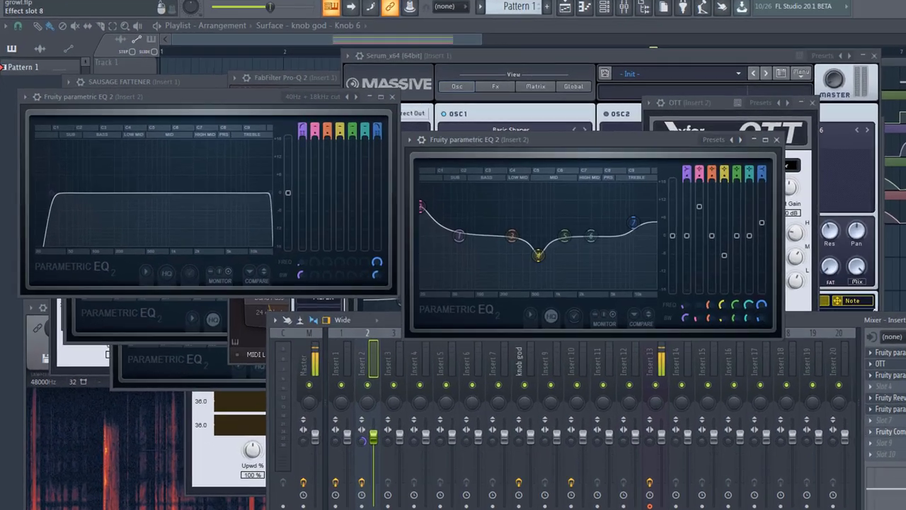
# - Open the Fruity Compressor on Insert 2 and move its window clear of the EQ to show its settings
pyautogui.click(720, 366)
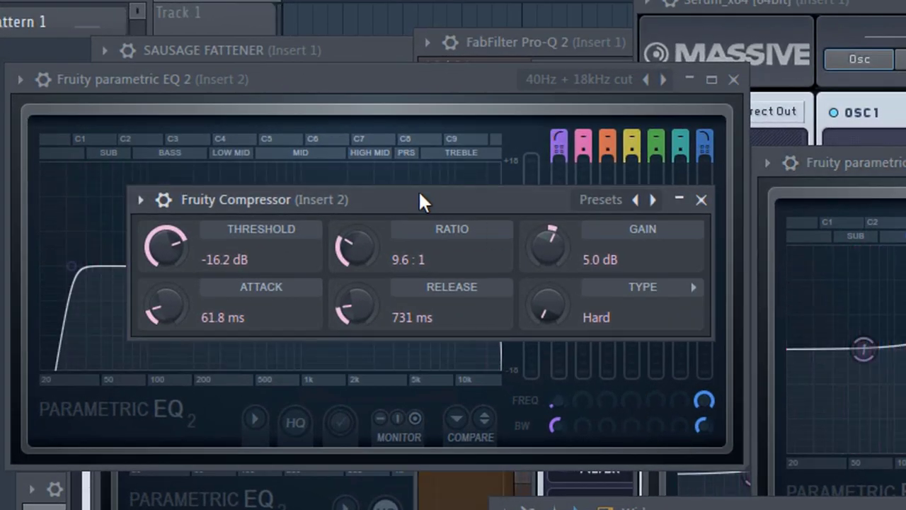
pyautogui.moveTo(419, 201); pyautogui.dragTo(905, 187)
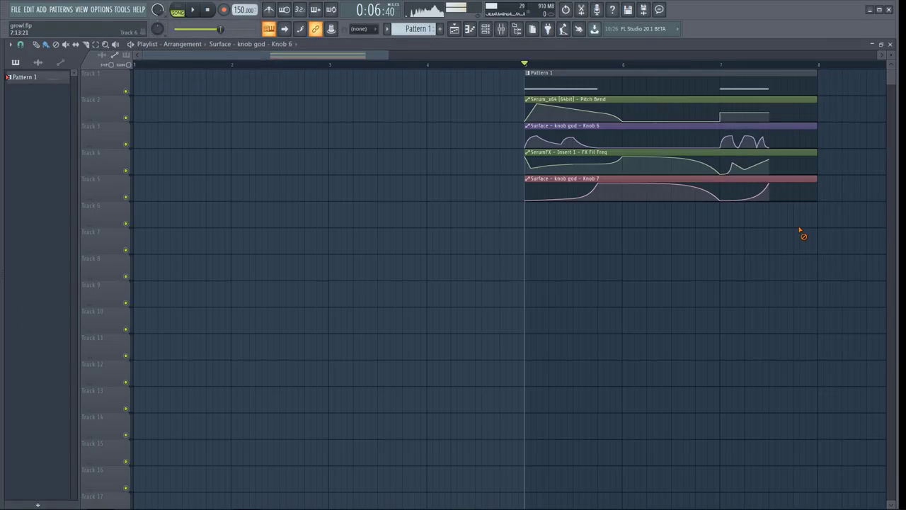
# - Inspect the knob god track in the mixer, return to the playlist and play back the growl from bar 5
pyautogui.press('F9')
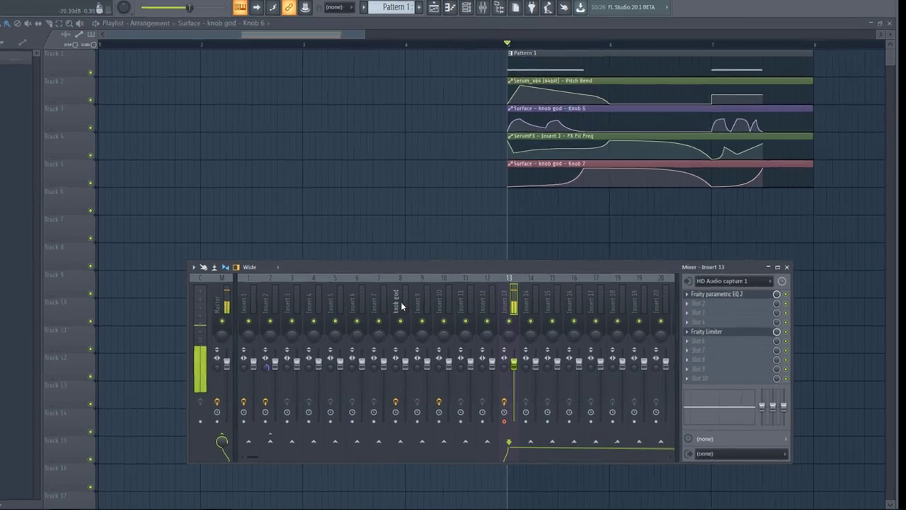
pyautogui.click(418, 312)
pyautogui.click(653, 199)
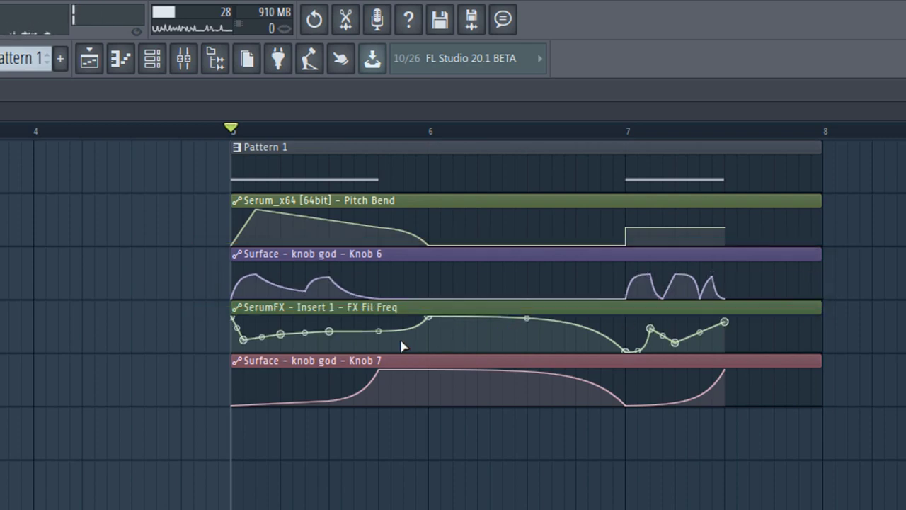
pyautogui.press('space')
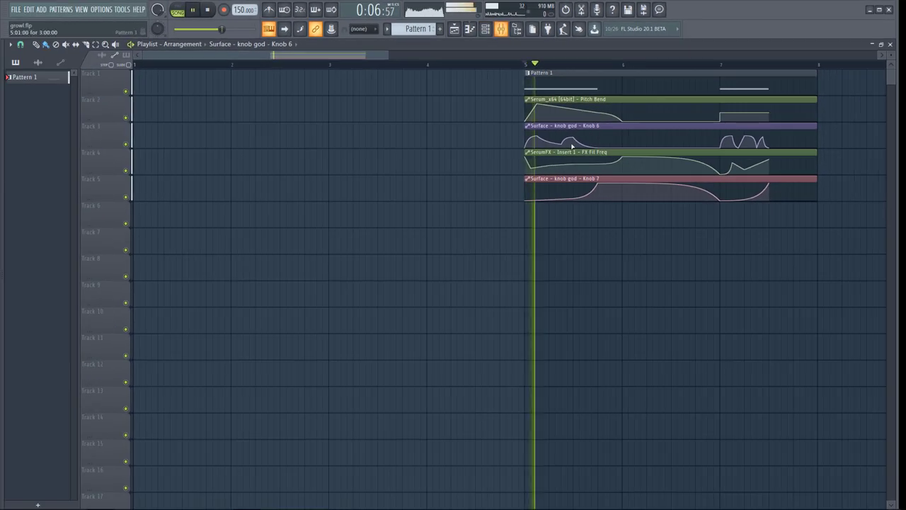
pyautogui.press('space')
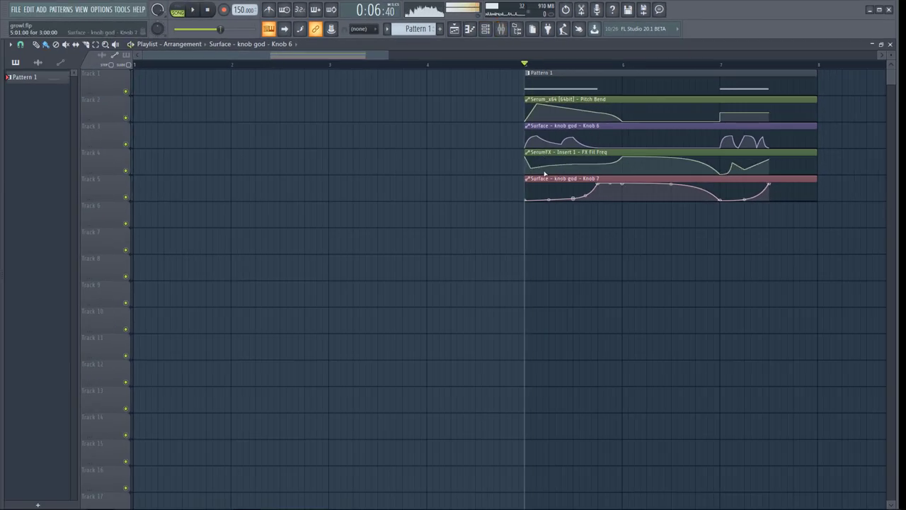
# - Play the growl with SerumFX open, show the knob god Control Surface's knobs and close all plugin windows
pyautogui.click(440, 33)
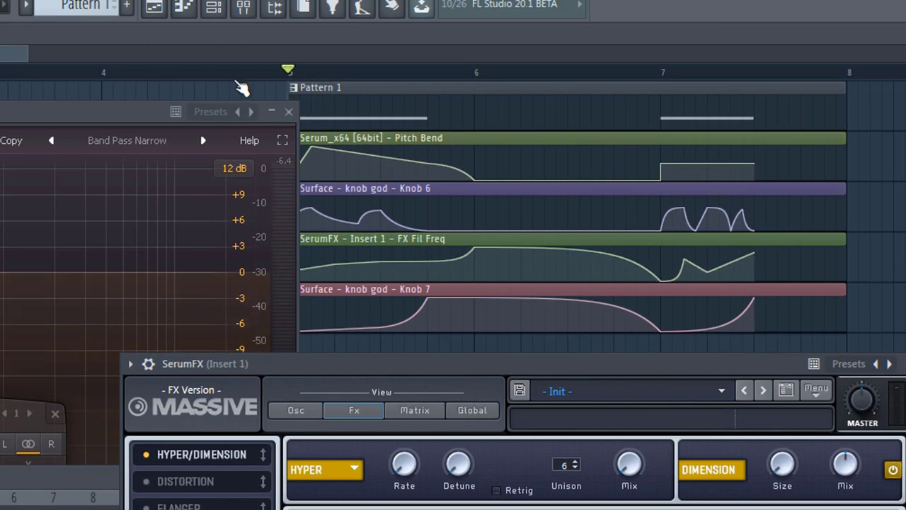
pyautogui.press('space')
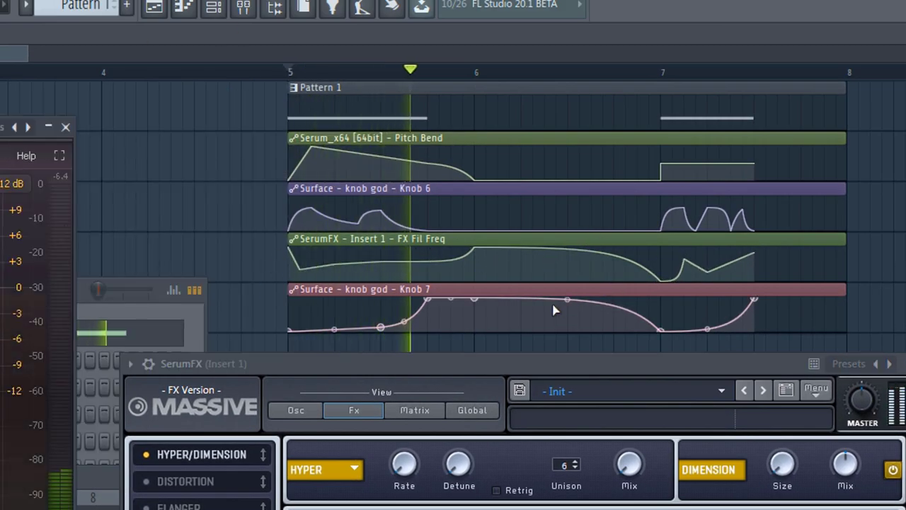
pyautogui.press('space')
pyautogui.press('Escape')
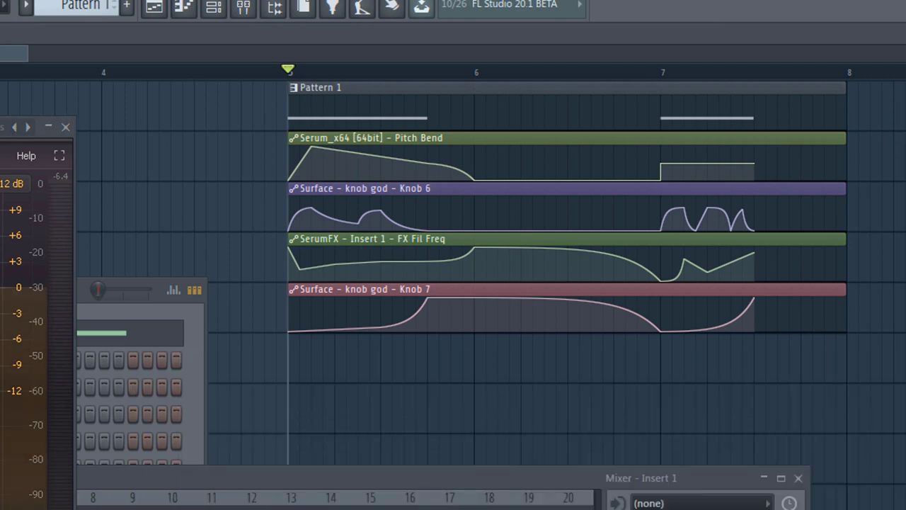
pyautogui.click(569, 331)
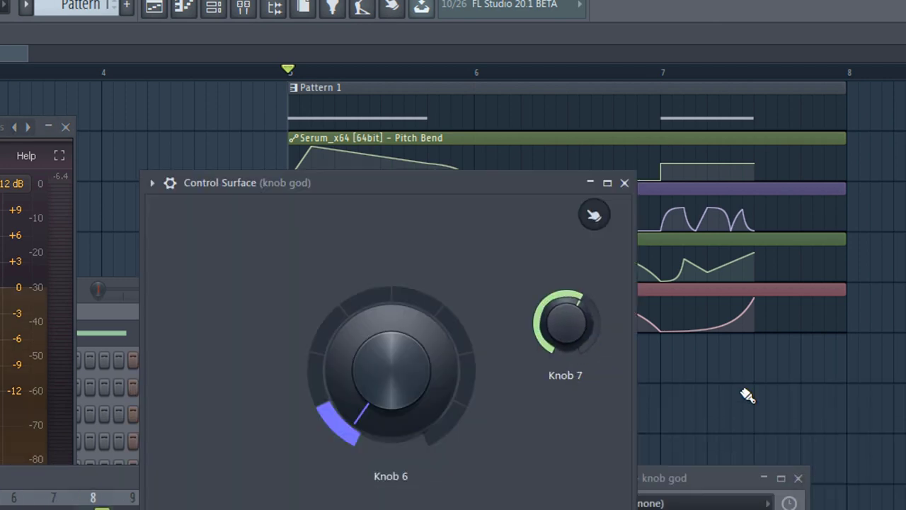
pyautogui.press('F12')
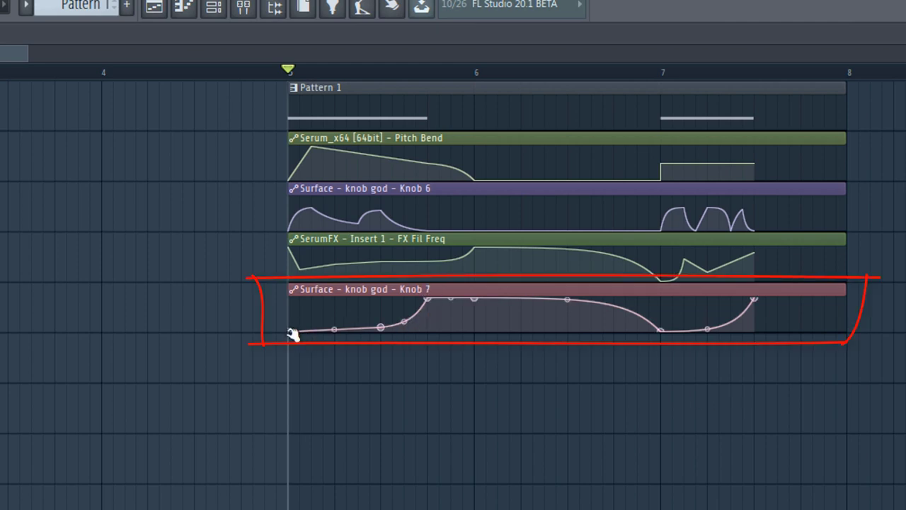
# - Try raising the first two points of the Knob 7 automation clip to maximum and play back the growl
pyautogui.moveTo(292, 331); pyautogui.dragTo(290, 299)
pyautogui.moveTo(380, 328); pyautogui.dragTo(384, 257)
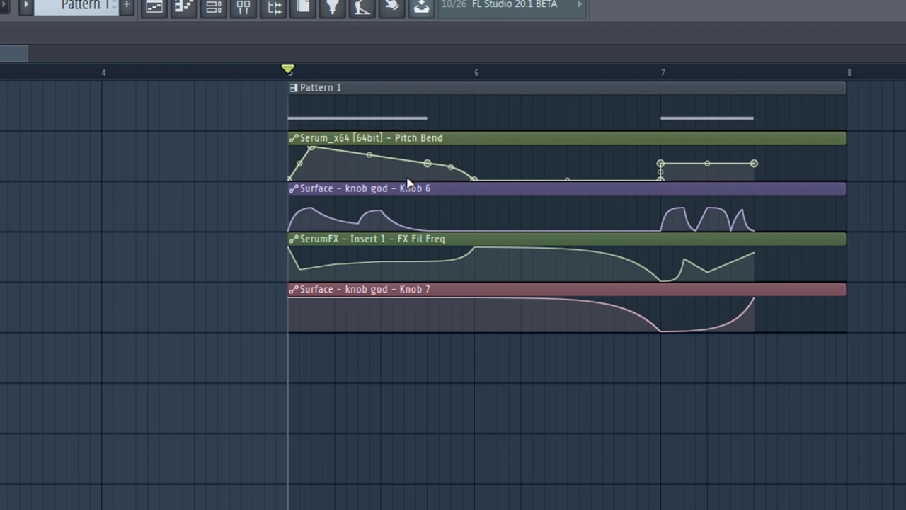
pyautogui.press('space')
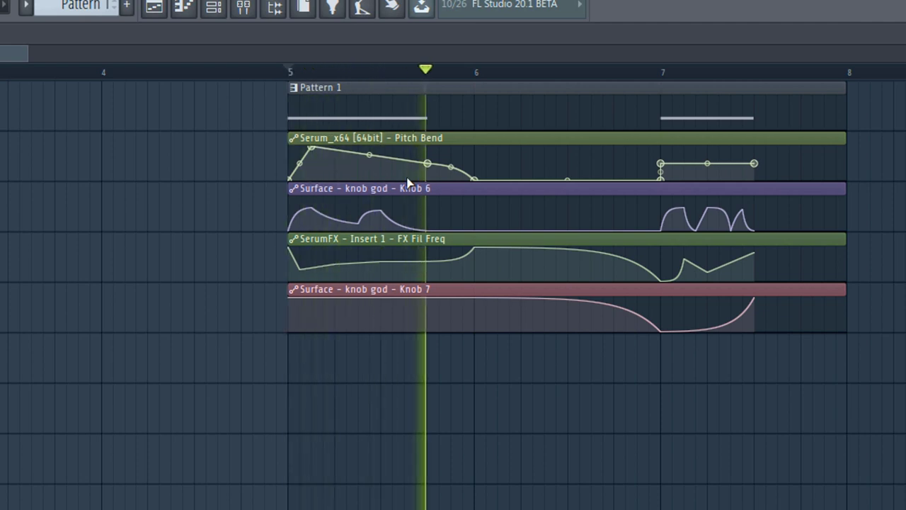
pyautogui.press('space')
# - Lower the first two Knob 7 automation points back to a low, gradual rise and play the growl again
pyautogui.moveTo(291, 299); pyautogui.dragTo(293, 344)
pyautogui.moveTo(385, 303); pyautogui.dragTo(380, 343)
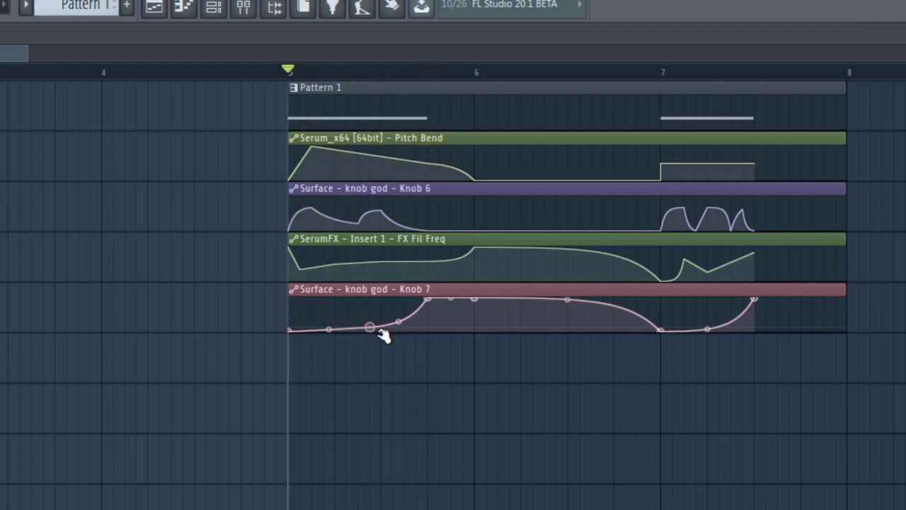
pyautogui.press('space')
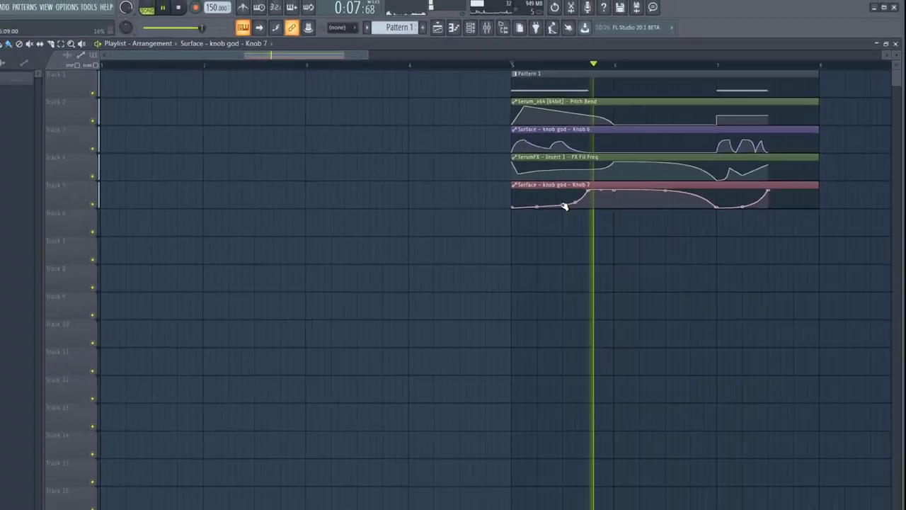
pyautogui.press('space')
# - Open Serum from the channel rack and link OSC1's unison Blend to Surface - Knob 7
pyautogui.press('F6')
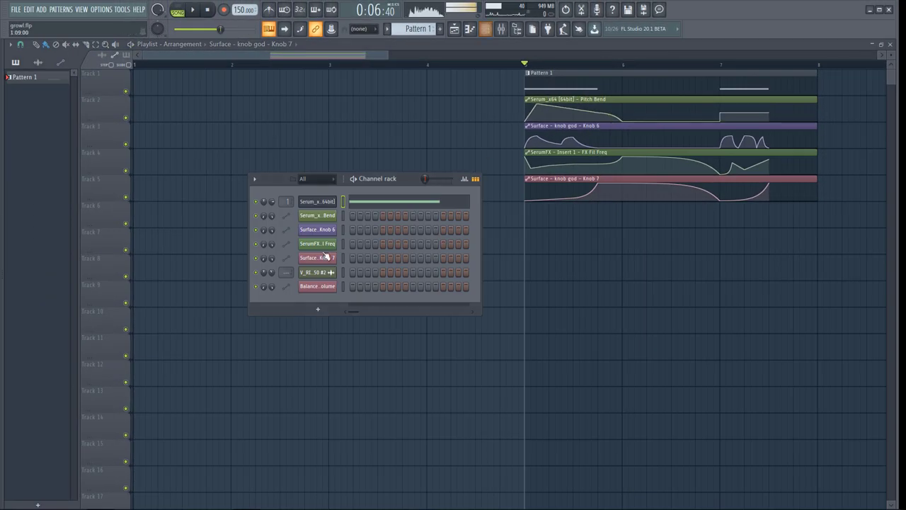
pyautogui.click(325, 203)
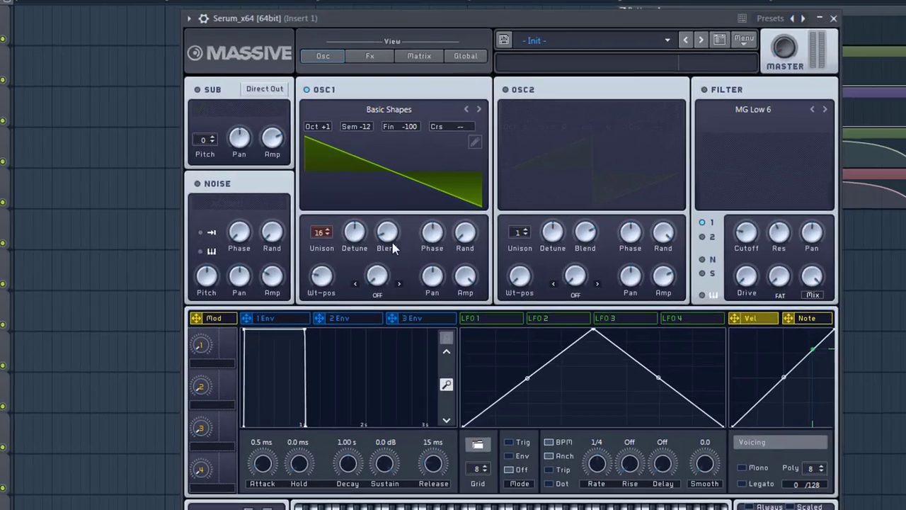
pyautogui.moveTo(387, 242)
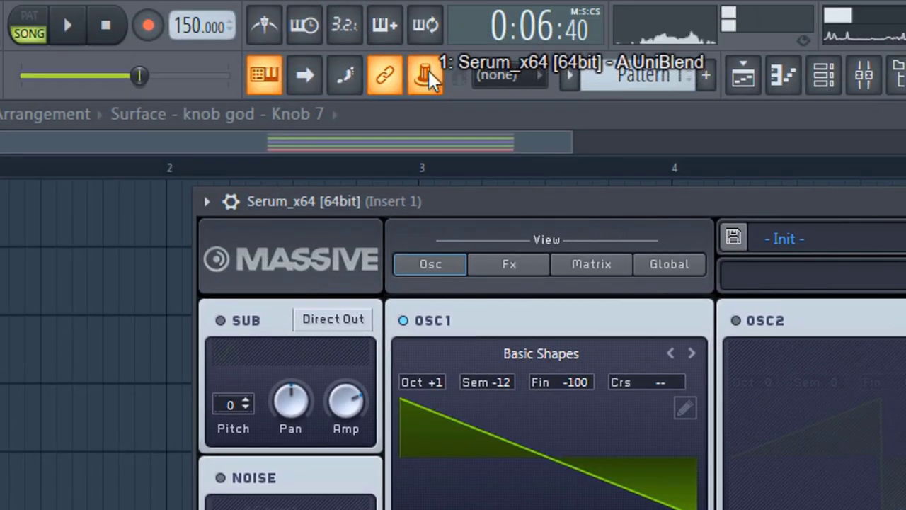
pyautogui.click(428, 71)
pyautogui.click(494, 234)
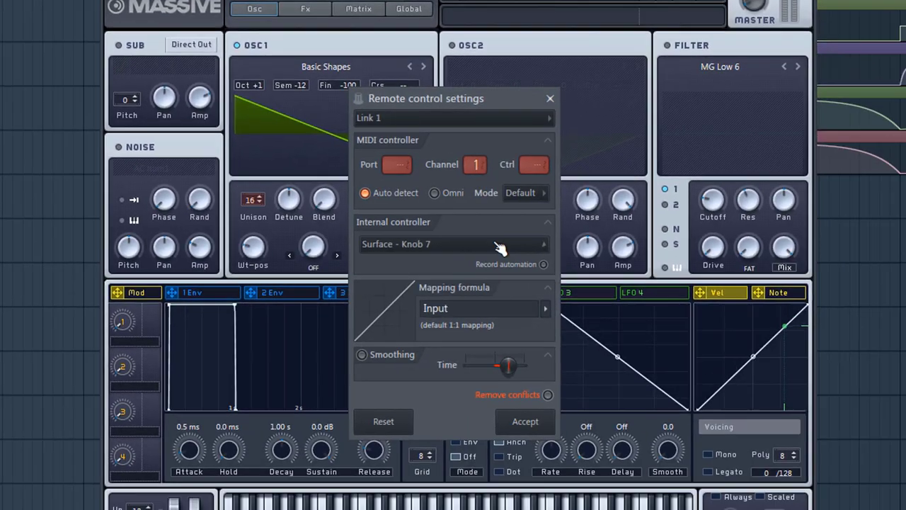
pyautogui.click(499, 245)
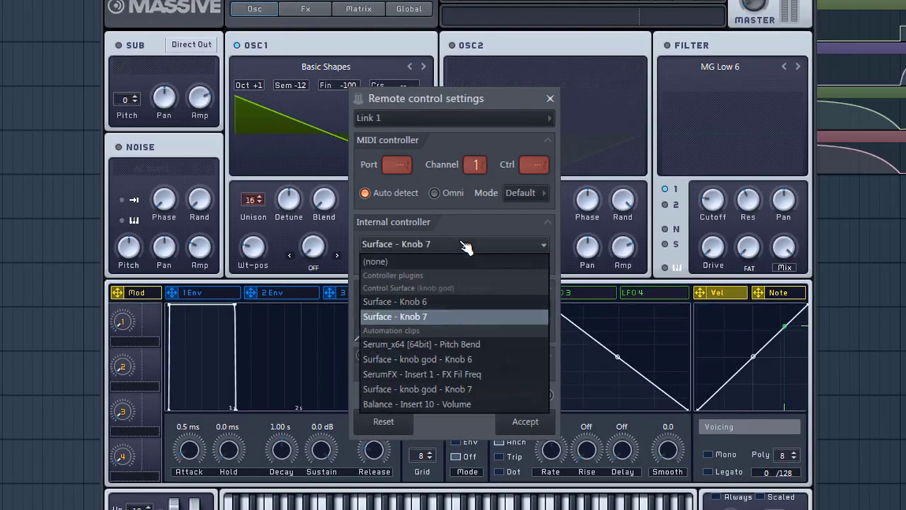
pyautogui.click(426, 317)
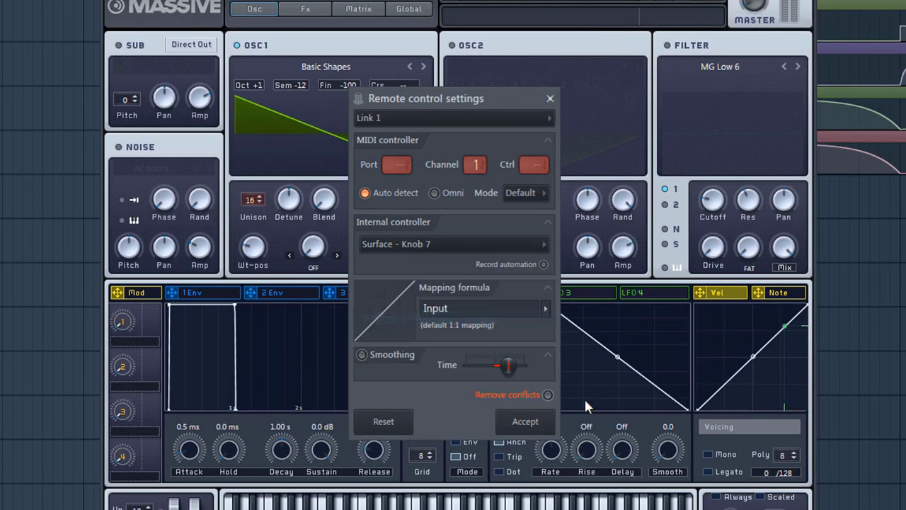
pyautogui.click(539, 423)
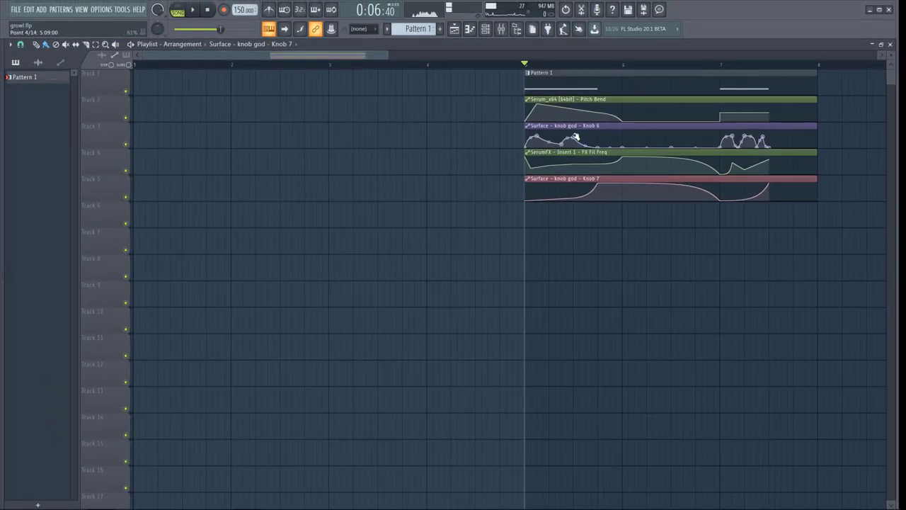
# - Play back the growl's first note from bar 5, jump to the second note at bar 7, and stop
pyautogui.press('space')
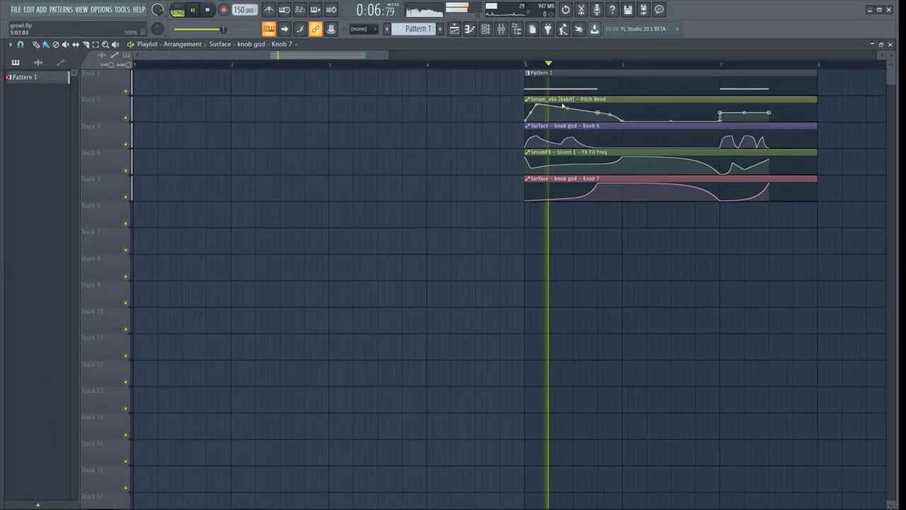
pyautogui.click(721, 65)
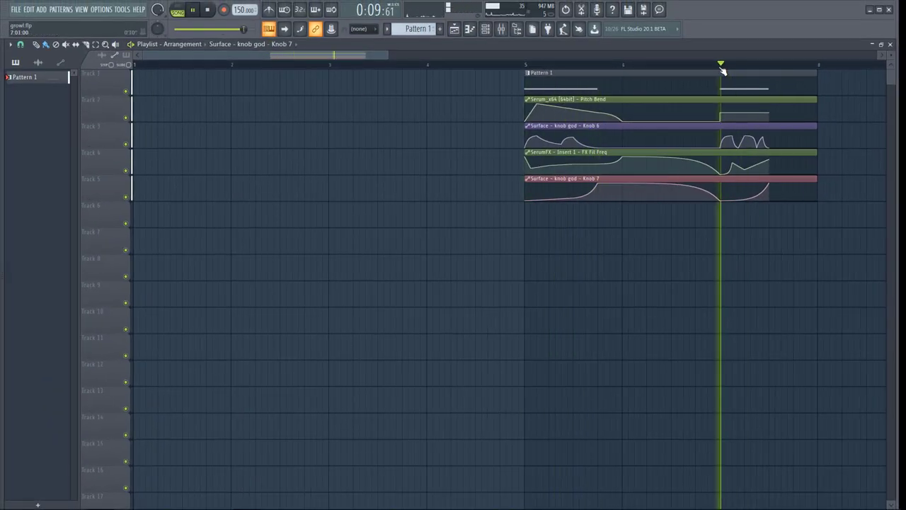
pyautogui.press('space')
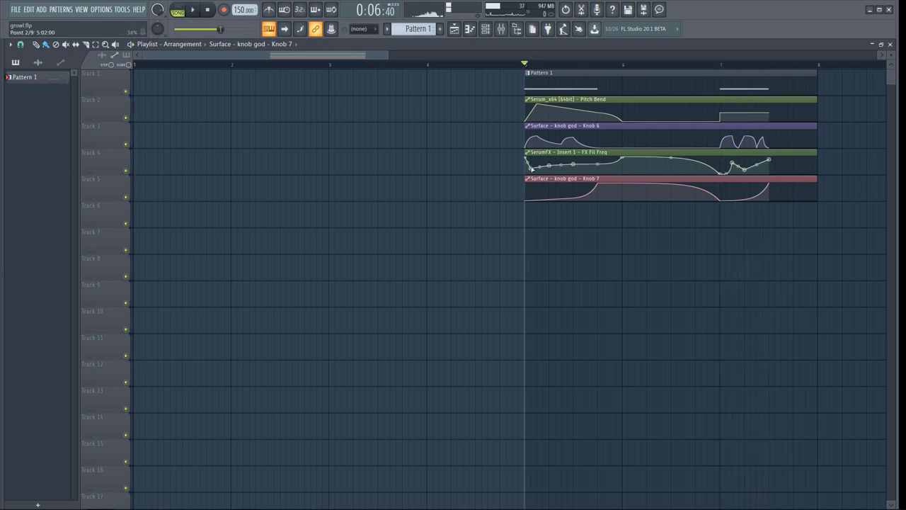